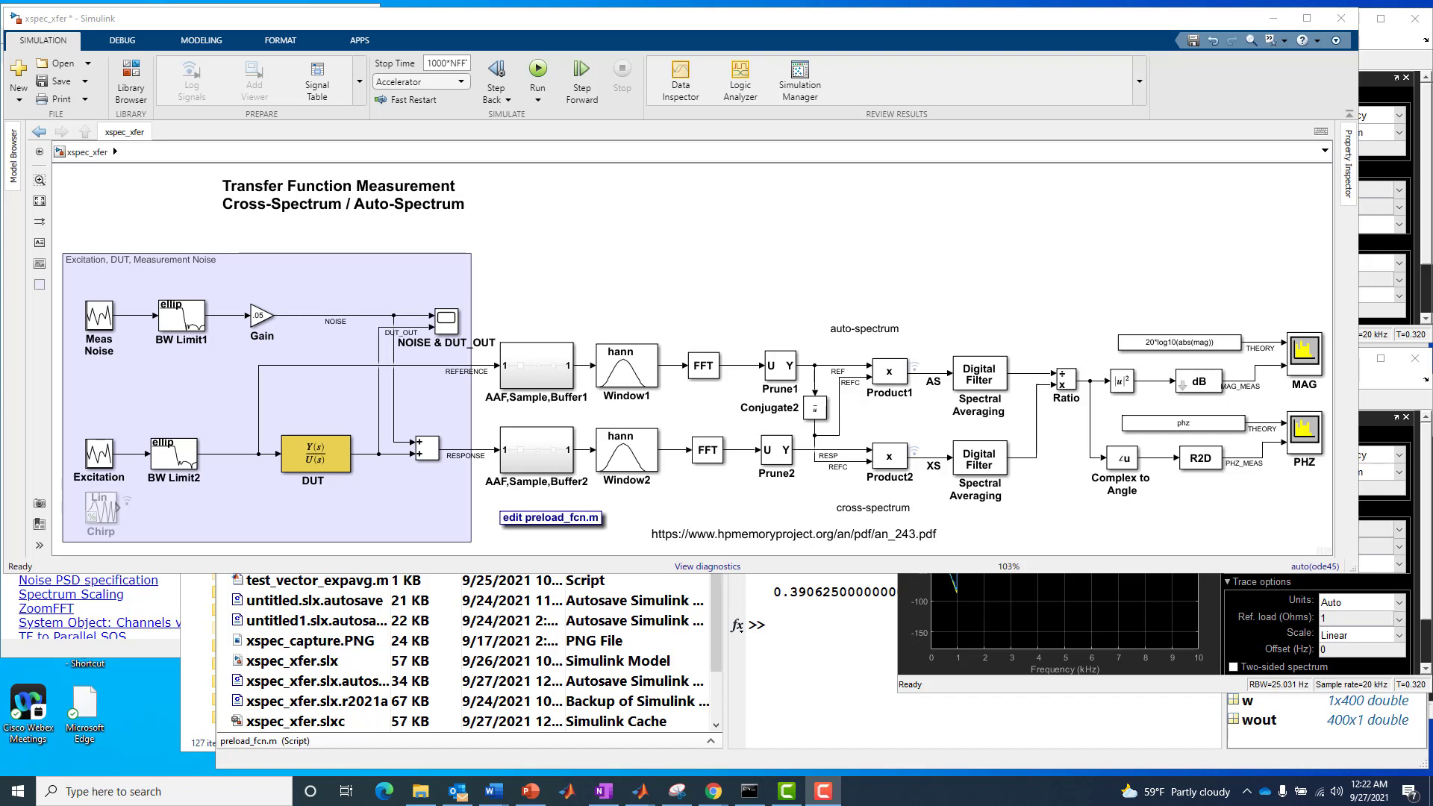
Step: Inspect the title, the conjugate/product blocks, the Gain block and the cross-spectrum line into Ratio
{"action": "left_click", "coordinate": [319, 203]}
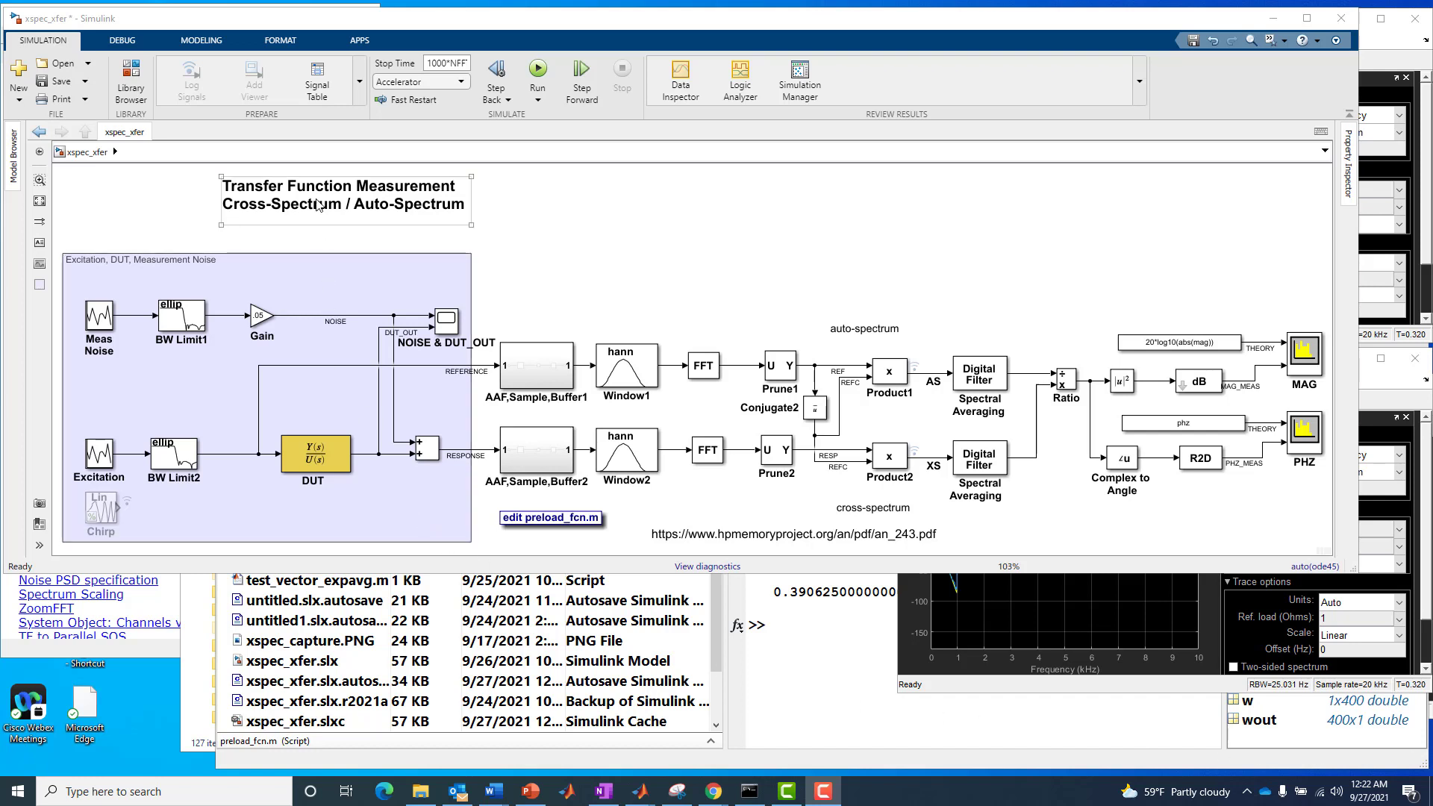
{"action": "left_click", "coordinate": [513, 214]}
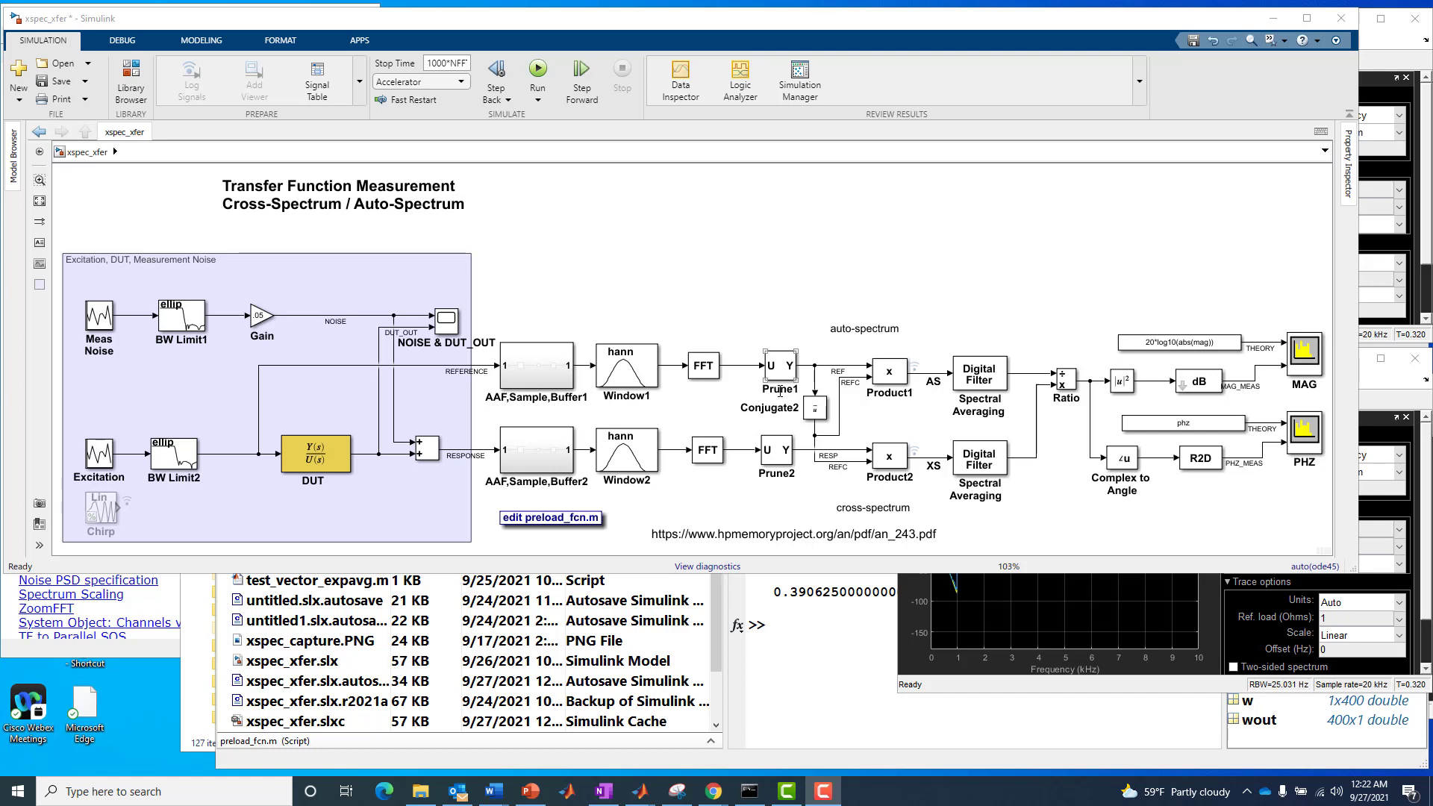
{"action": "left_click", "coordinate": [903, 382]}
{"action": "left_click", "coordinate": [826, 413]}
{"action": "left_click", "coordinate": [840, 373]}
{"action": "left_click_drag", "start_coordinate": [808, 341], "coordinate": [926, 492]}
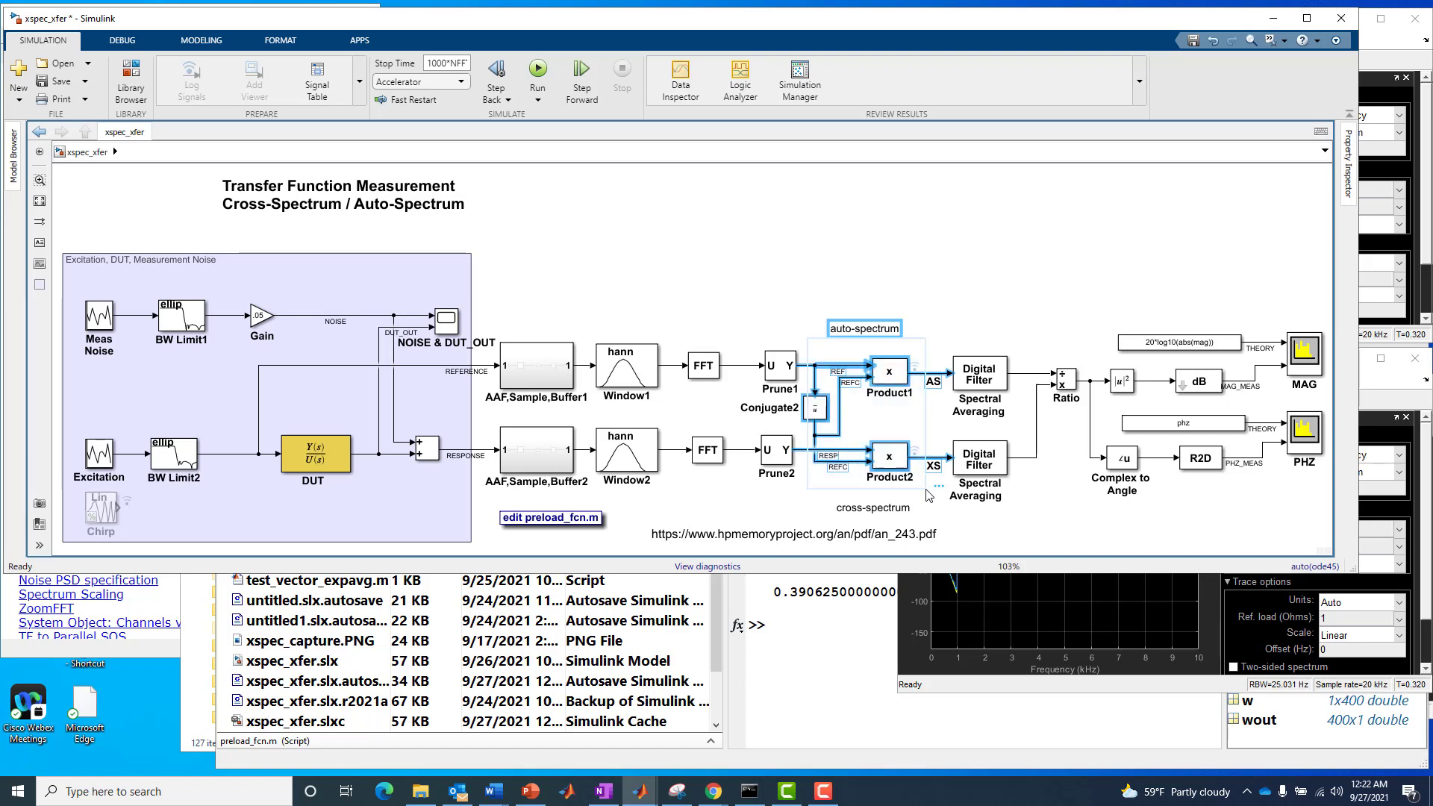
{"action": "left_click", "coordinate": [981, 518]}
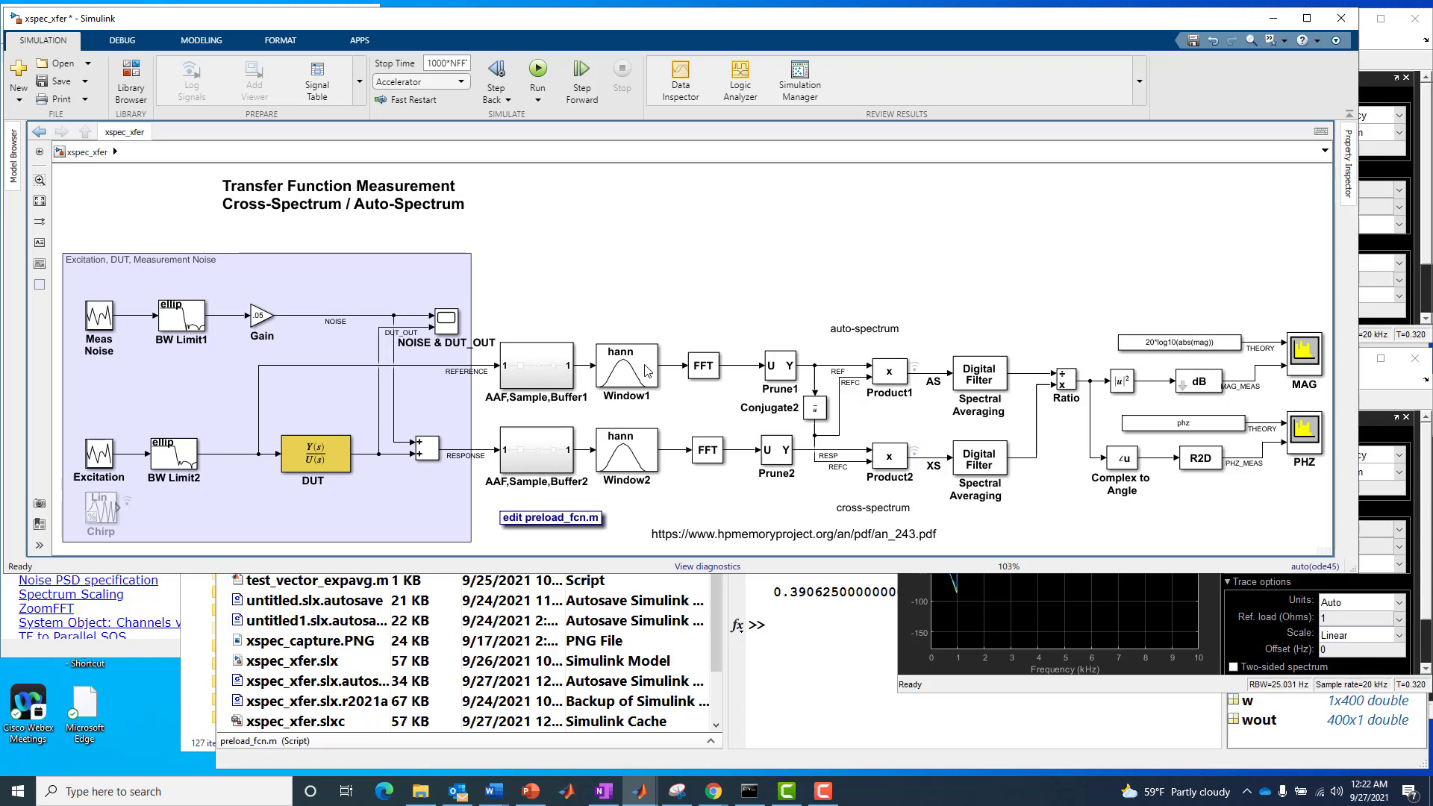
{"action": "left_click", "coordinate": [258, 319]}
{"action": "left_click", "coordinate": [813, 313]}
{"action": "left_click", "coordinate": [1031, 459]}
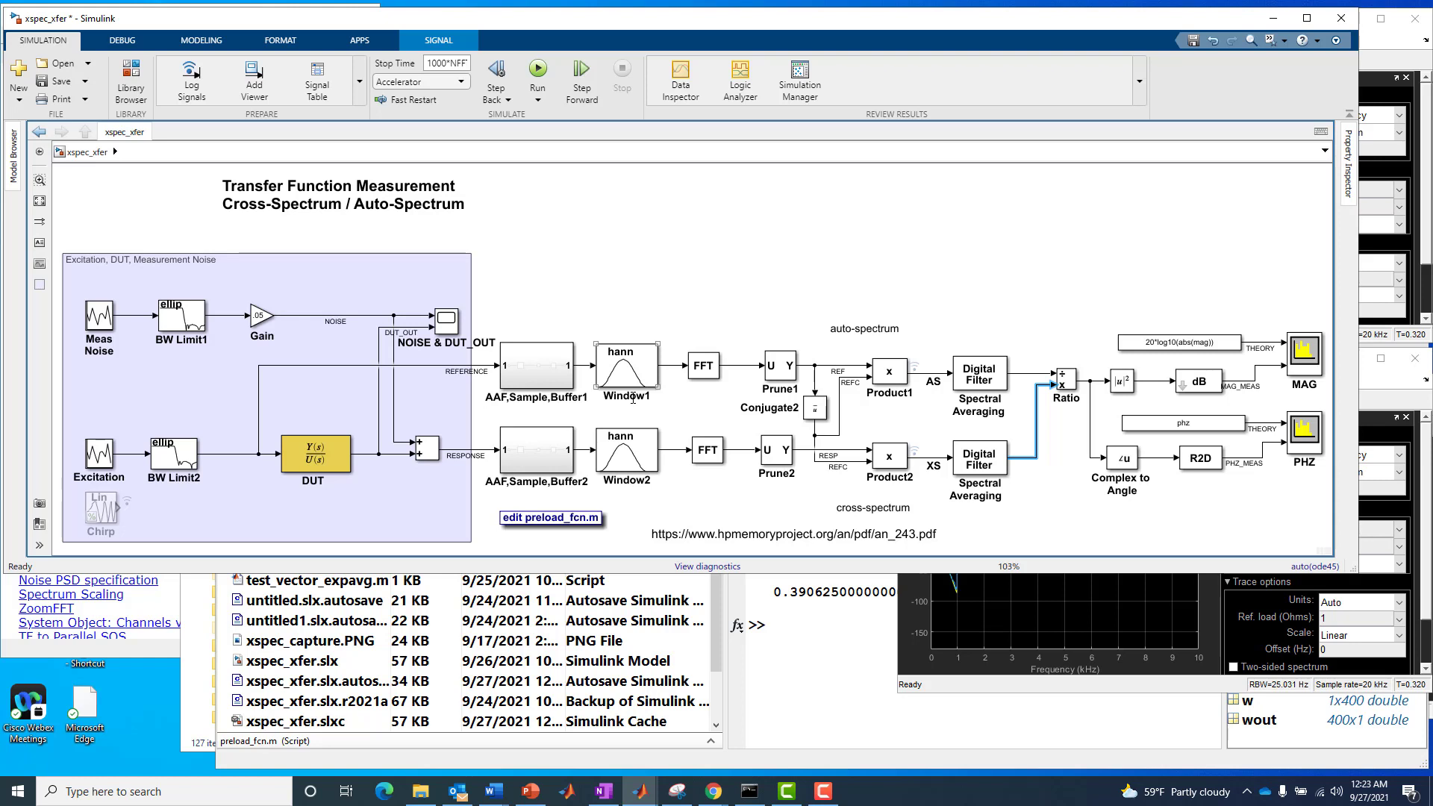
{"action": "left_click", "coordinate": [636, 216]}
Step: Copy Conjugate2, Product1 and Product2 aside, delete the originals, and wire Prune1/Prune2 straight into the filters
{"action": "left_click_drag", "start_coordinate": [810, 346], "coordinate": [1130, 278]}
{"action": "left_click", "coordinate": [1009, 329]}
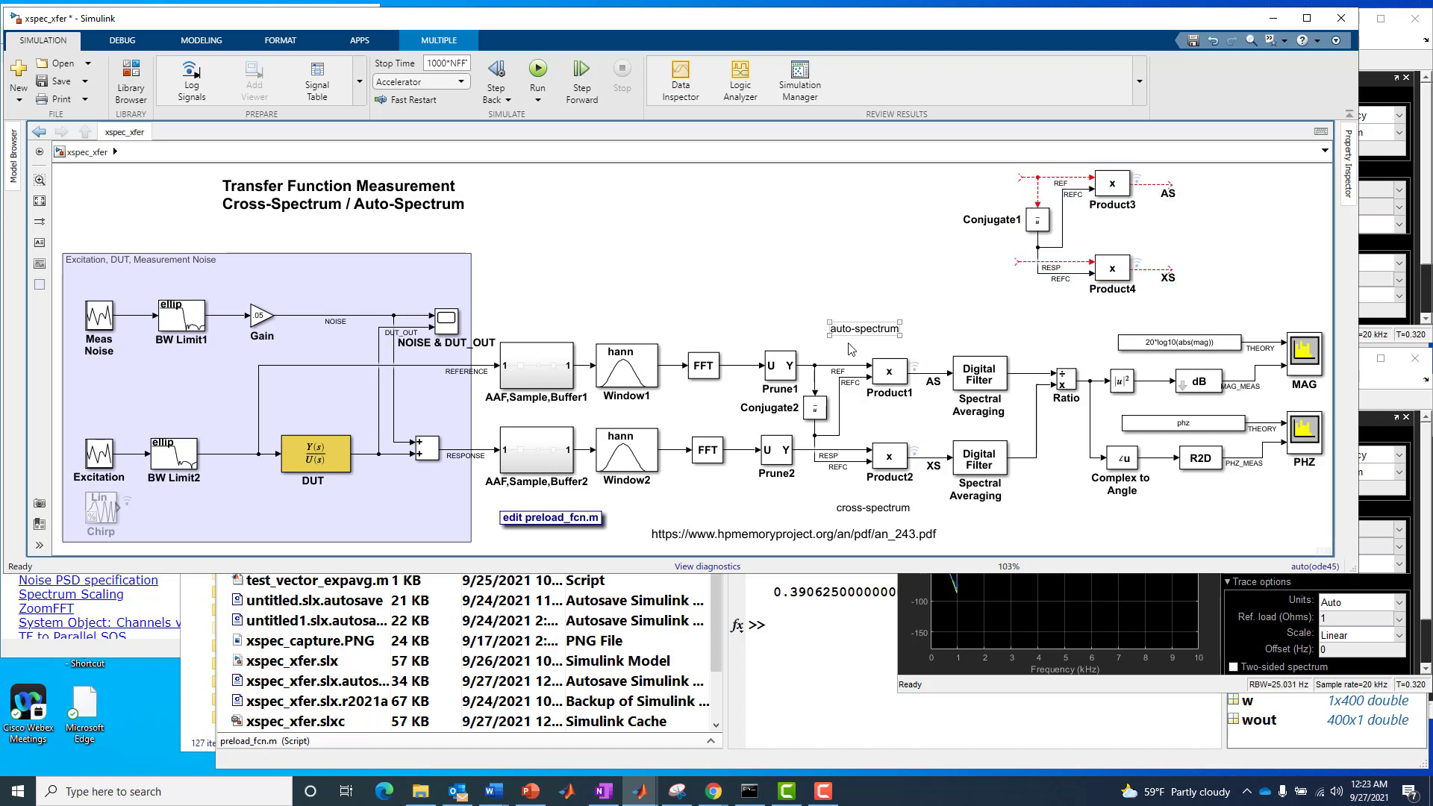
{"action": "left_click_drag", "start_coordinate": [807, 345], "coordinate": [933, 482]}
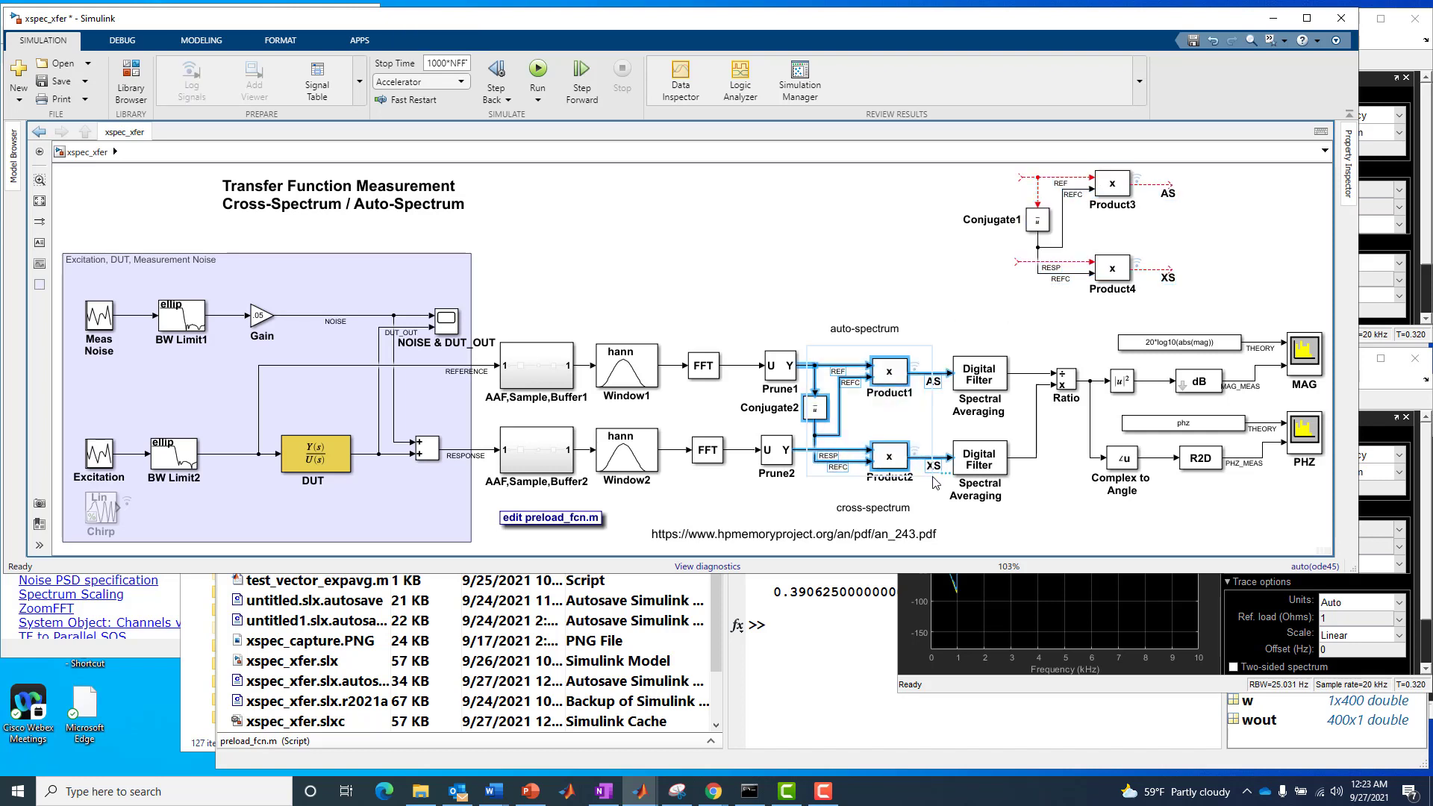
{"action": "key", "text": "Delete"}
{"action": "left_click_drag", "start_coordinate": [798, 366], "coordinate": [949, 373]}
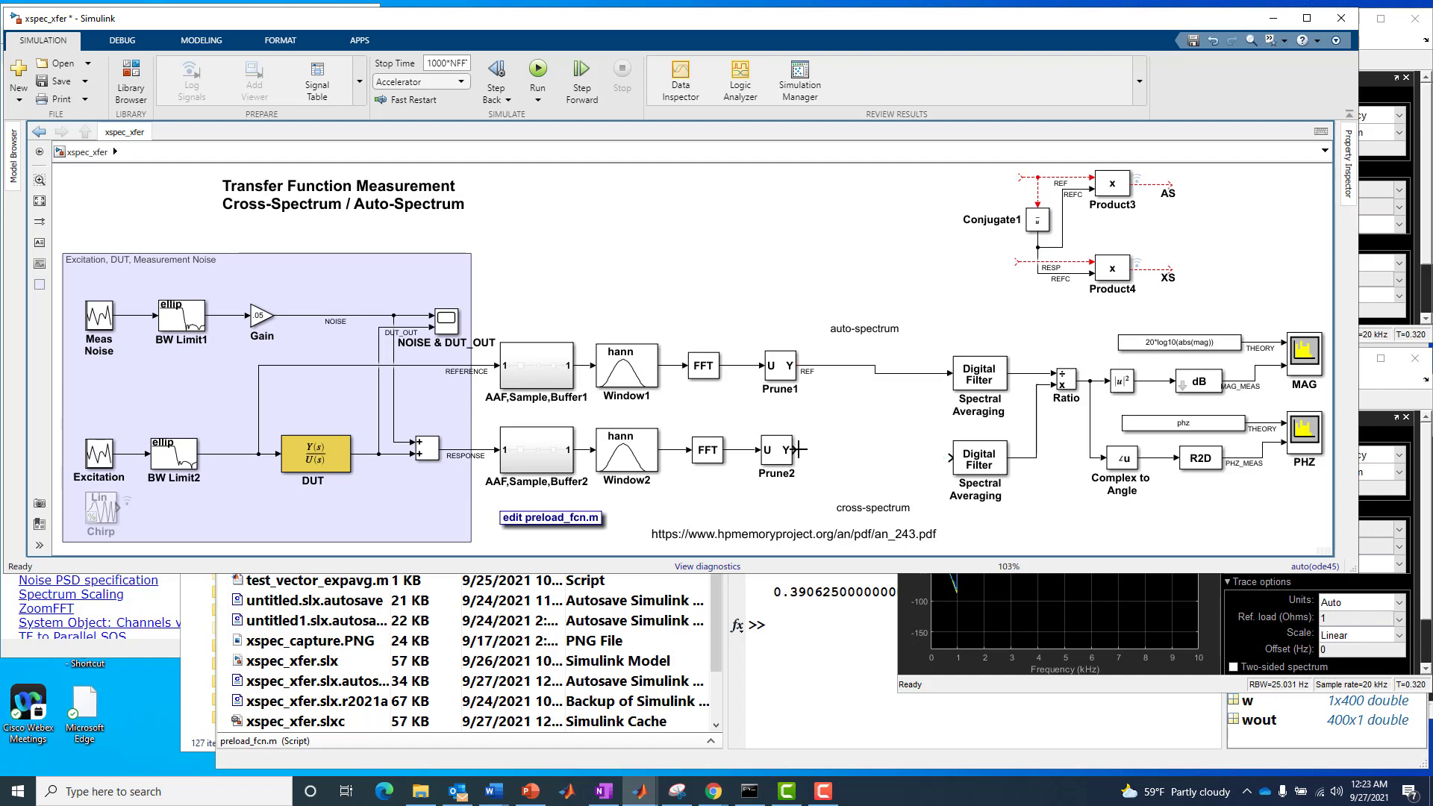
{"action": "left_click_drag", "start_coordinate": [798, 449], "coordinate": [951, 457]}
Step: Open the MAG and PHZ scope displays
{"action": "double_click", "coordinate": [1302, 363]}
{"action": "left_click", "coordinate": [1305, 450]}
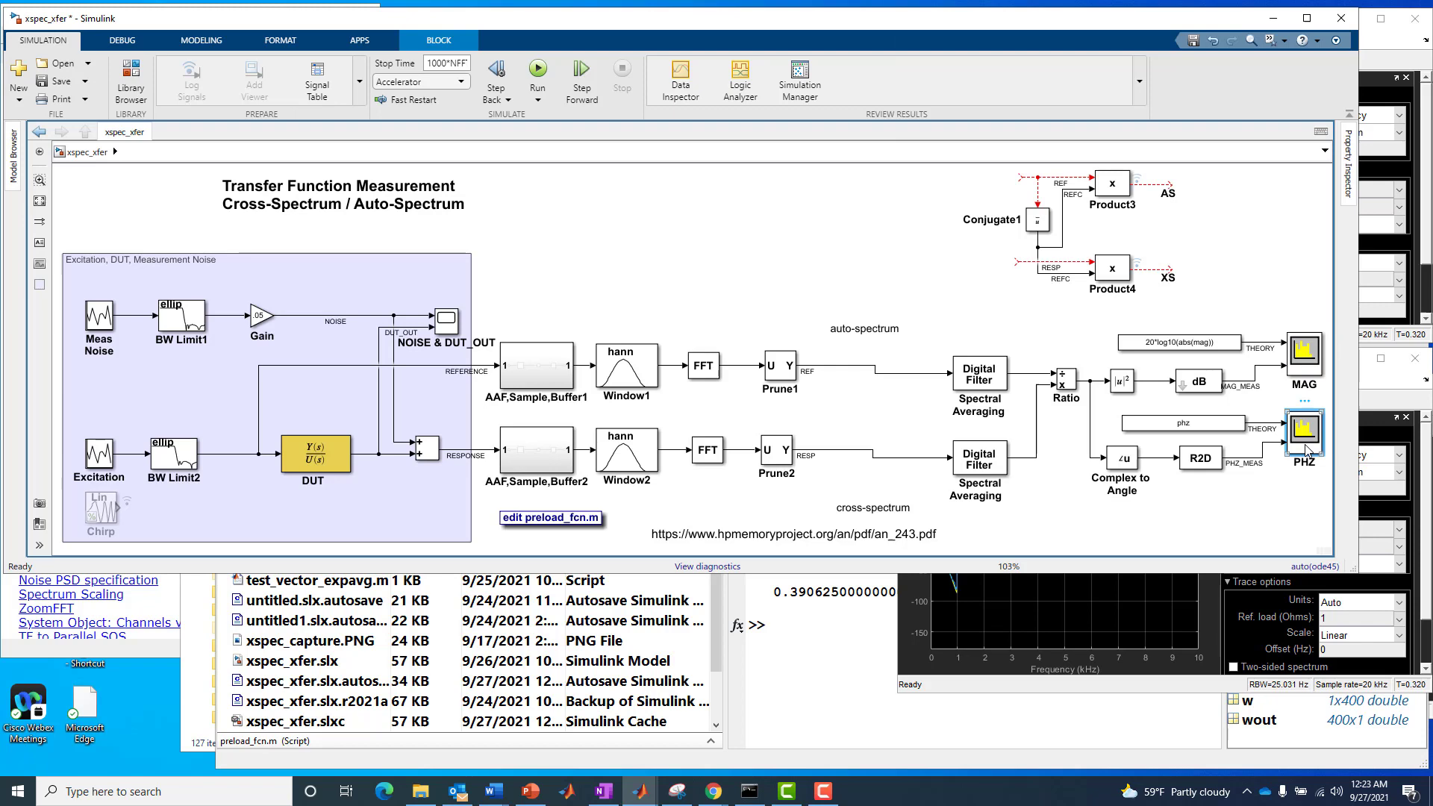
{"action": "double_click", "coordinate": [1306, 450]}
{"action": "left_click", "coordinate": [1389, 57]}
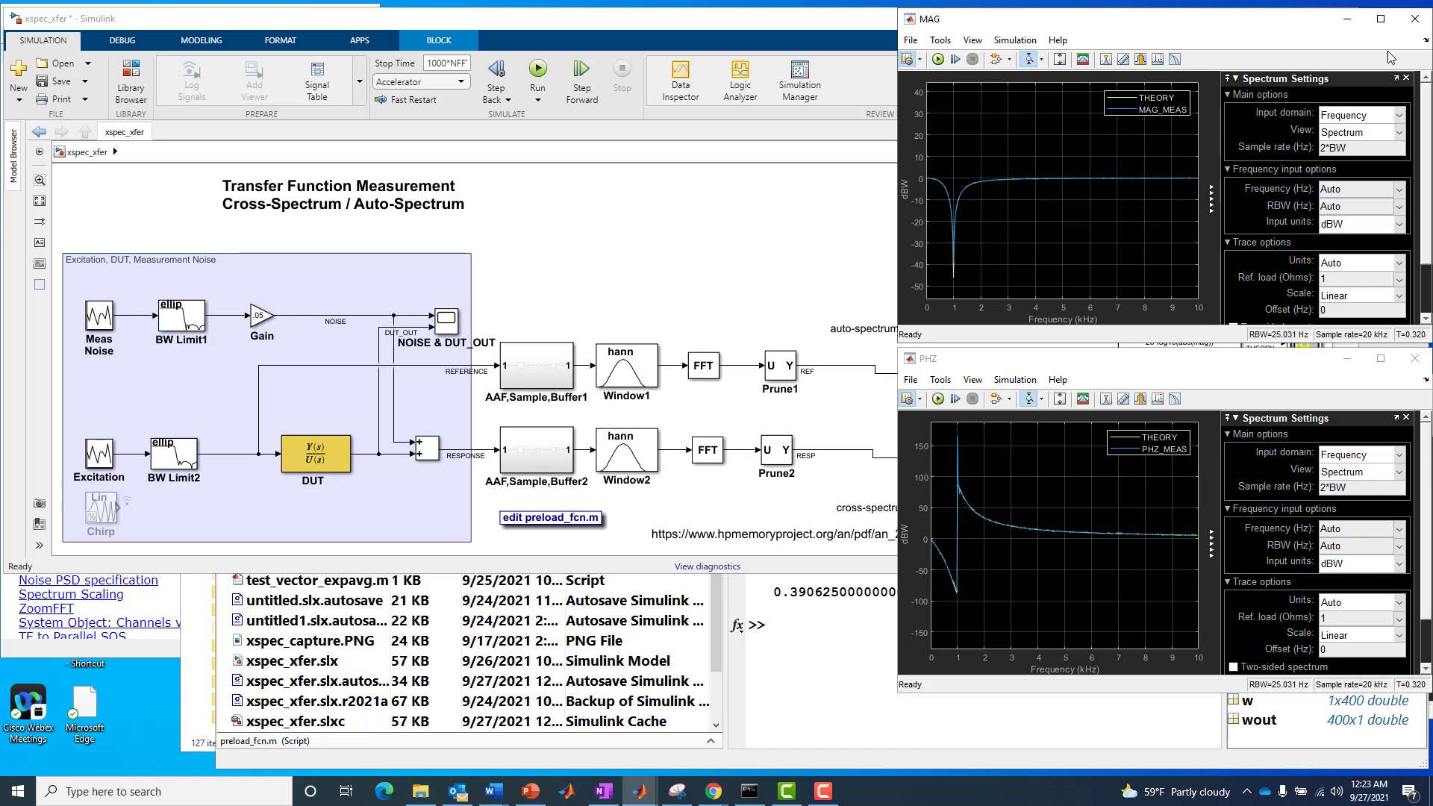
Step: Zoom vertically into the MAG and PHZ plots, reset the PHZ axes and autoscale the MAG plot
{"action": "left_click_drag", "start_coordinate": [1030, 161], "coordinate": [1028, 203]}
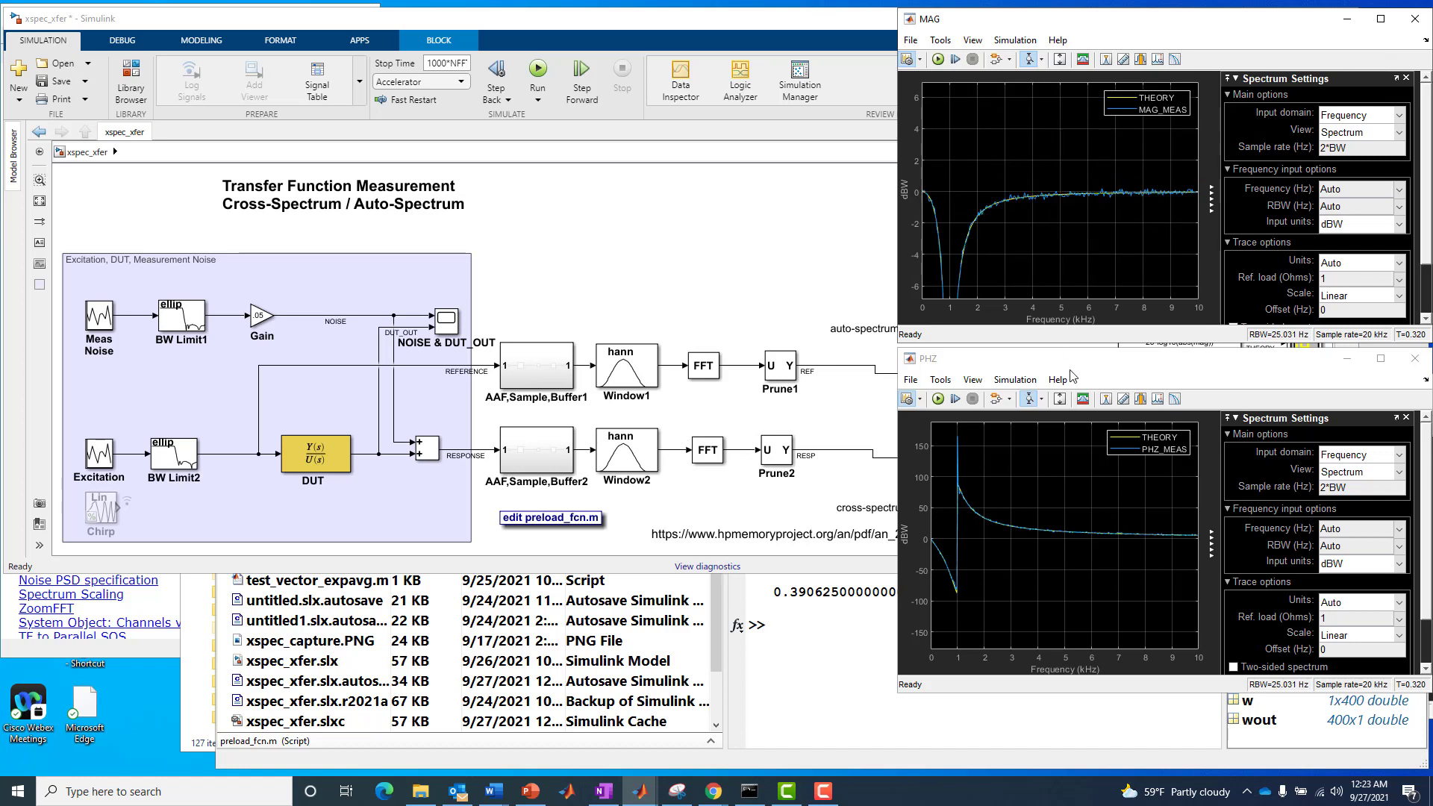
{"action": "left_click_drag", "start_coordinate": [1037, 518], "coordinate": [1035, 547]}
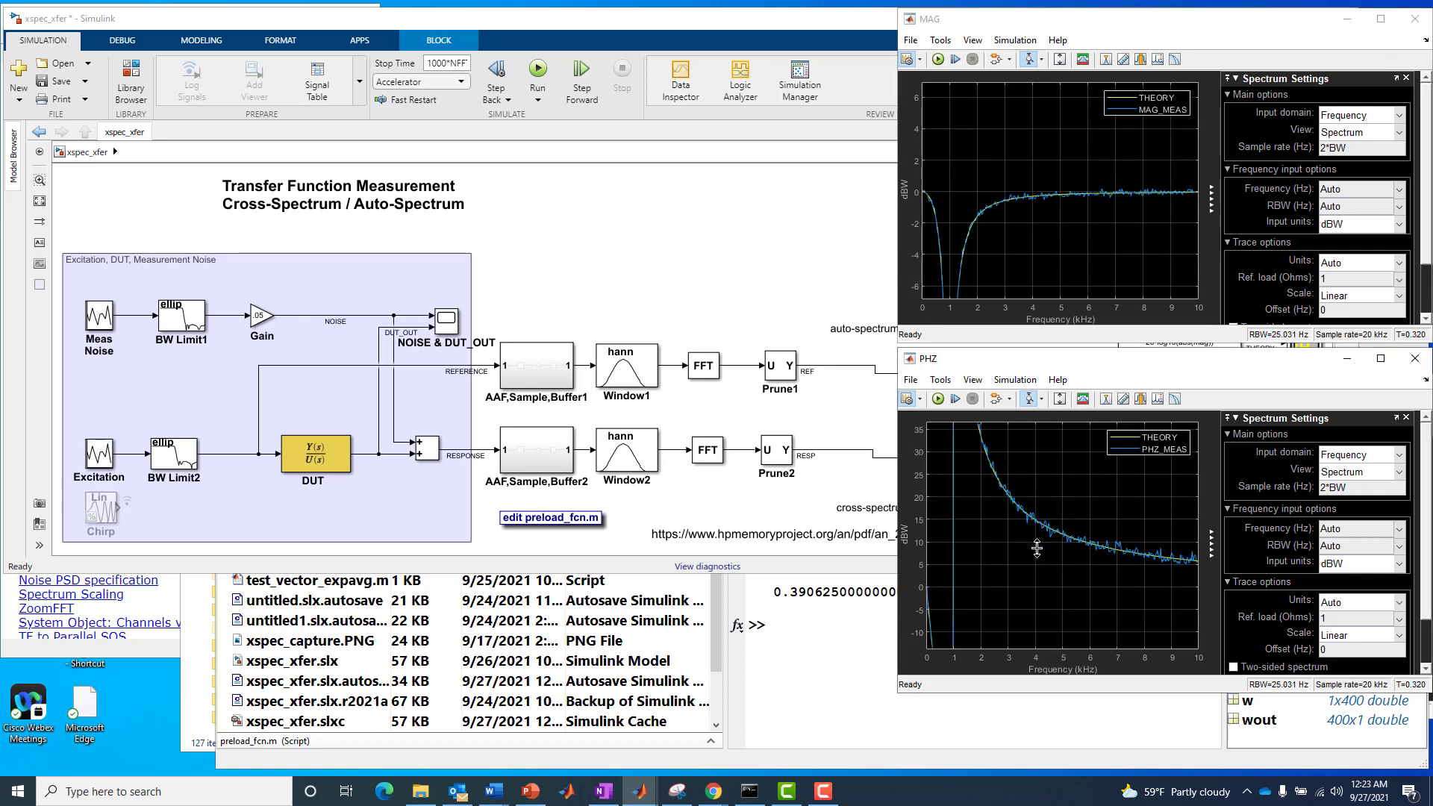
{"action": "right_click", "coordinate": [1076, 490]}
{"action": "left_click", "coordinate": [1104, 506]}
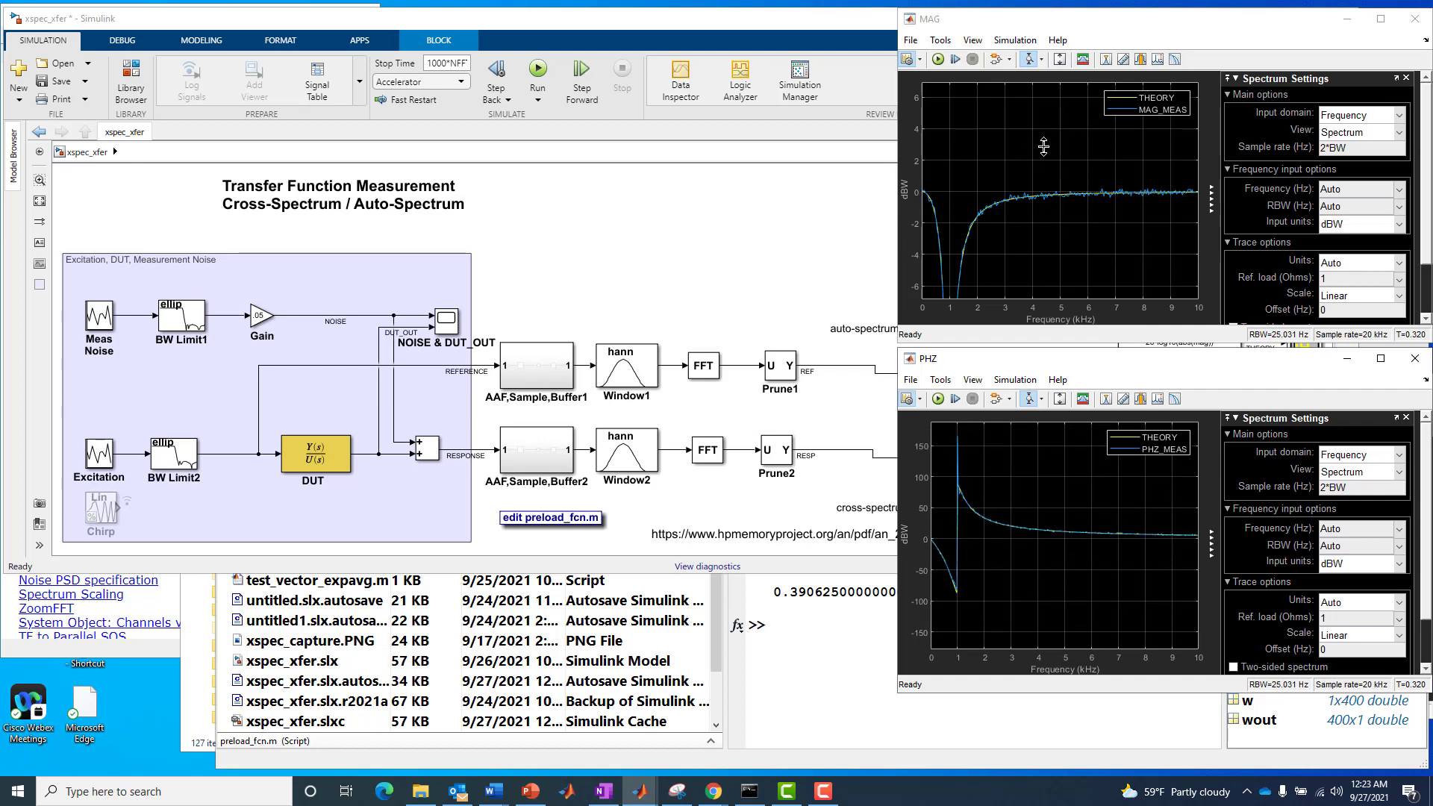
{"action": "left_click", "coordinate": [1059, 59]}
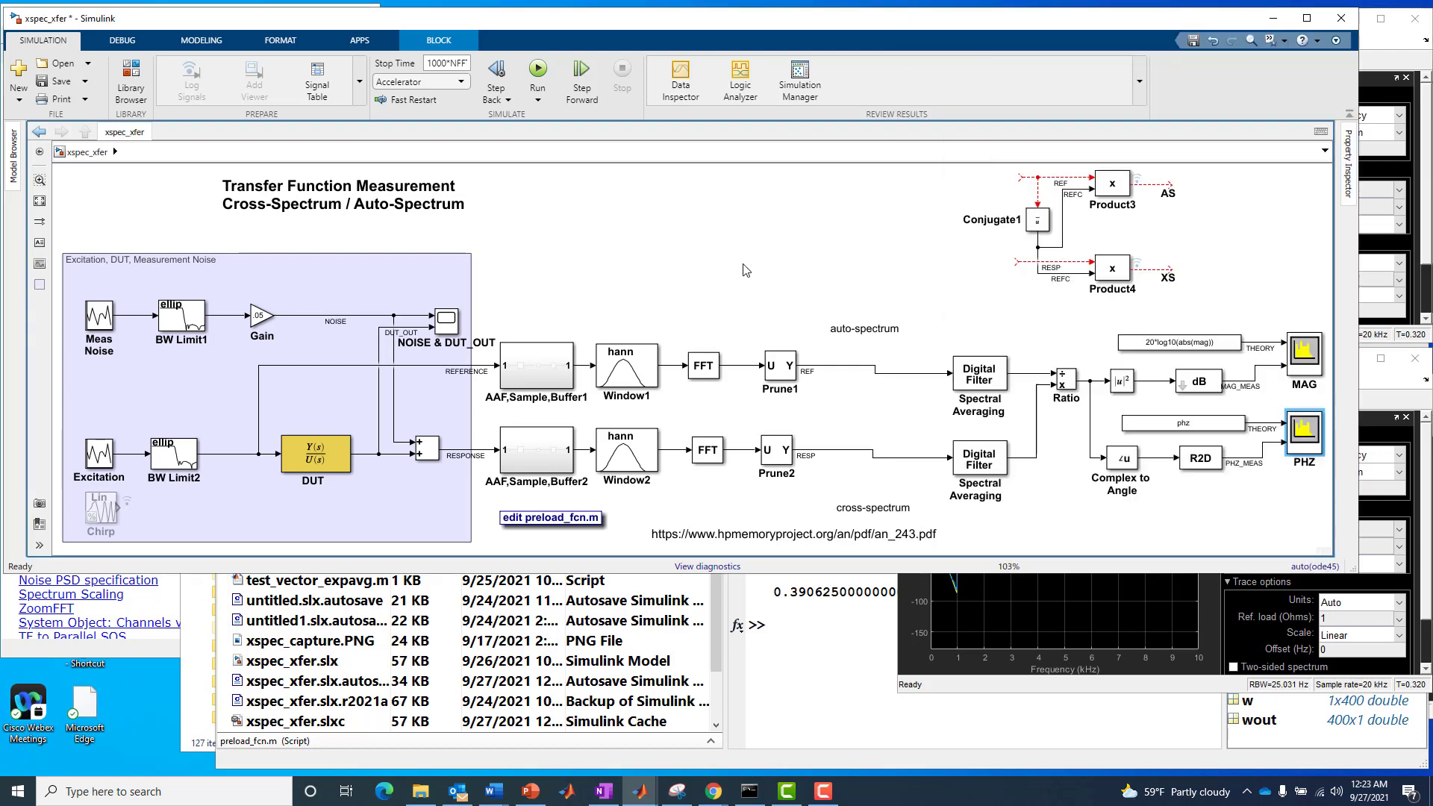
{"action": "left_click", "coordinate": [826, 307]}
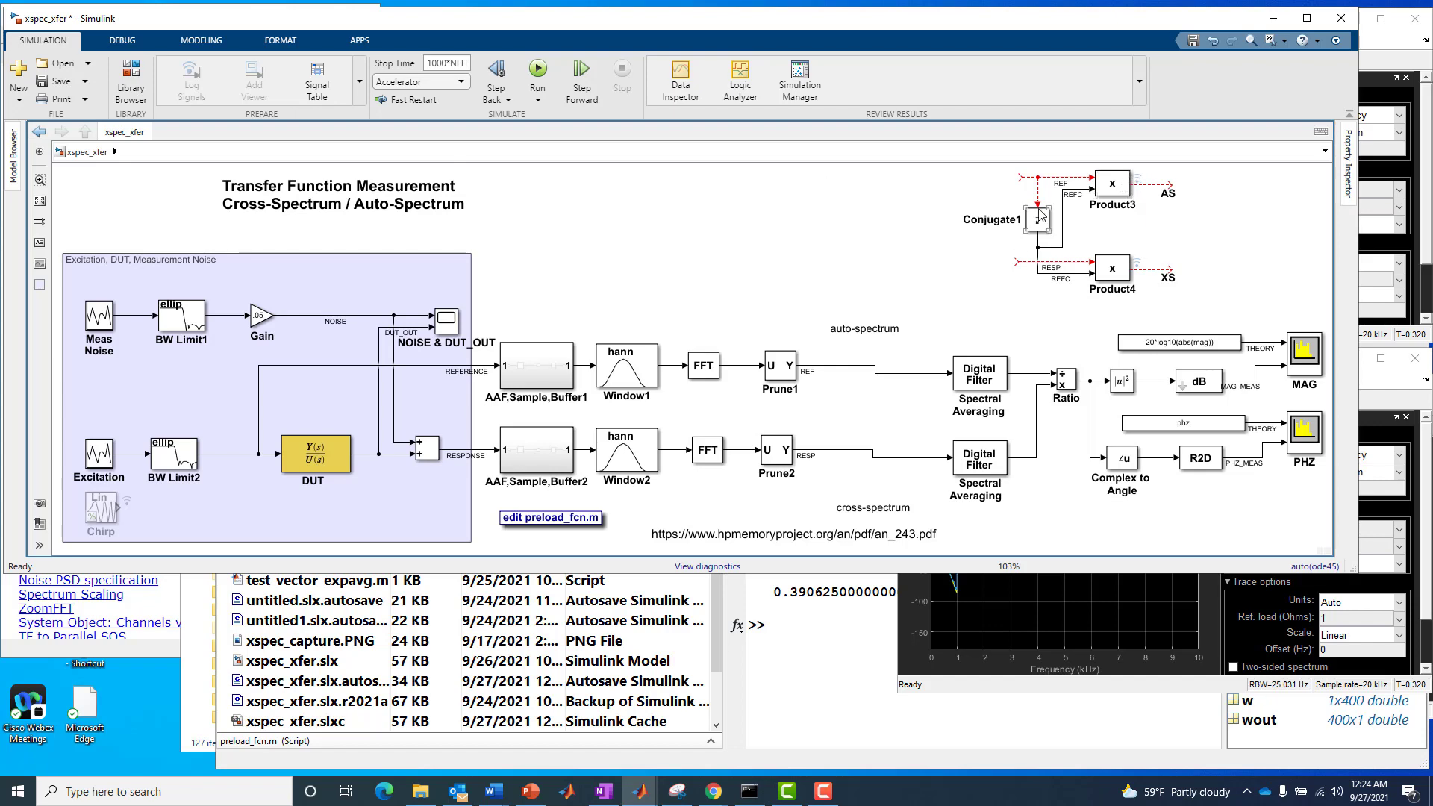
Step: Start the simulation of the modified model from the Simulation tab
{"action": "left_click", "coordinate": [538, 69]}
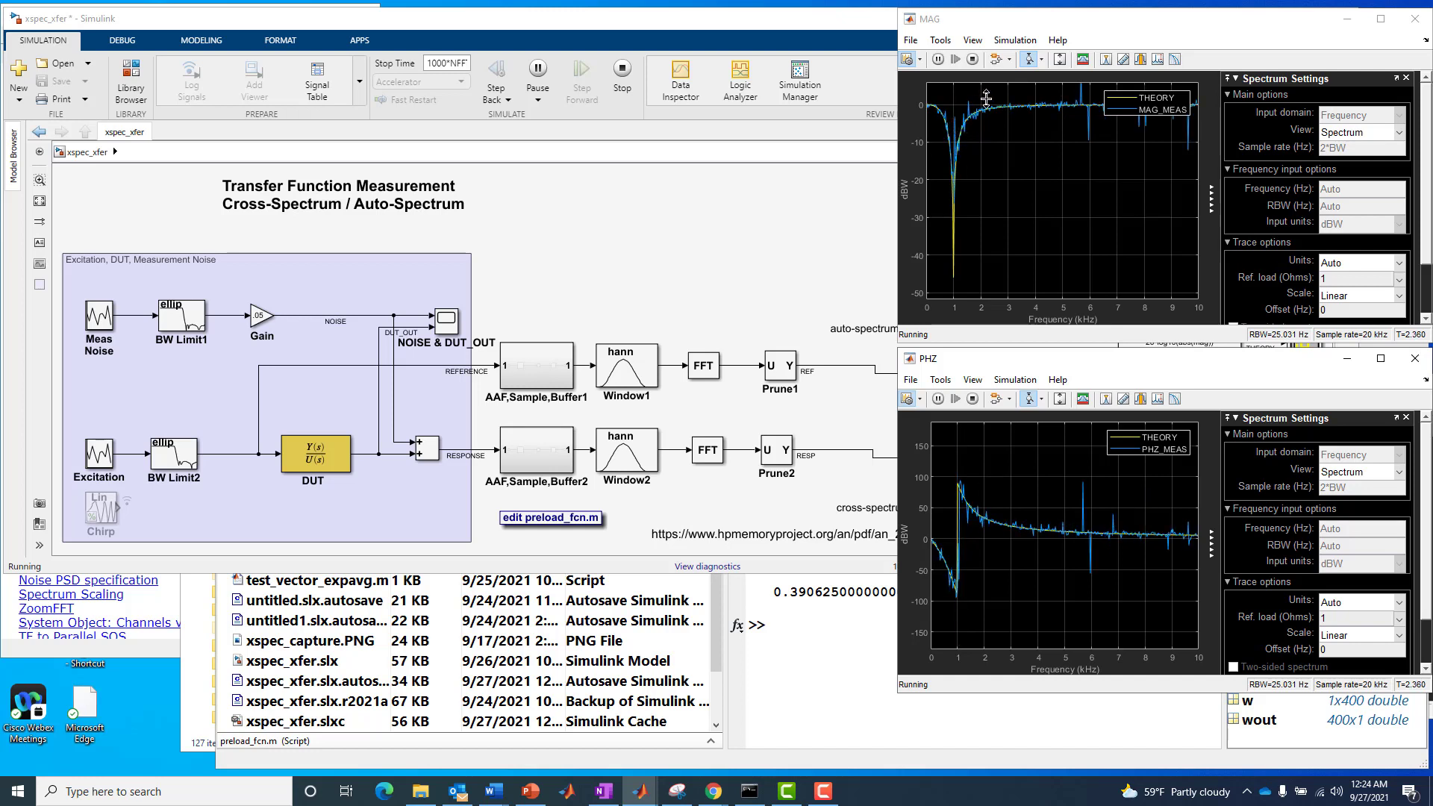
Step: Hide and then re-show the THEORY traces in both the MAG and PHZ scopes
{"action": "left_click", "coordinate": [1154, 101]}
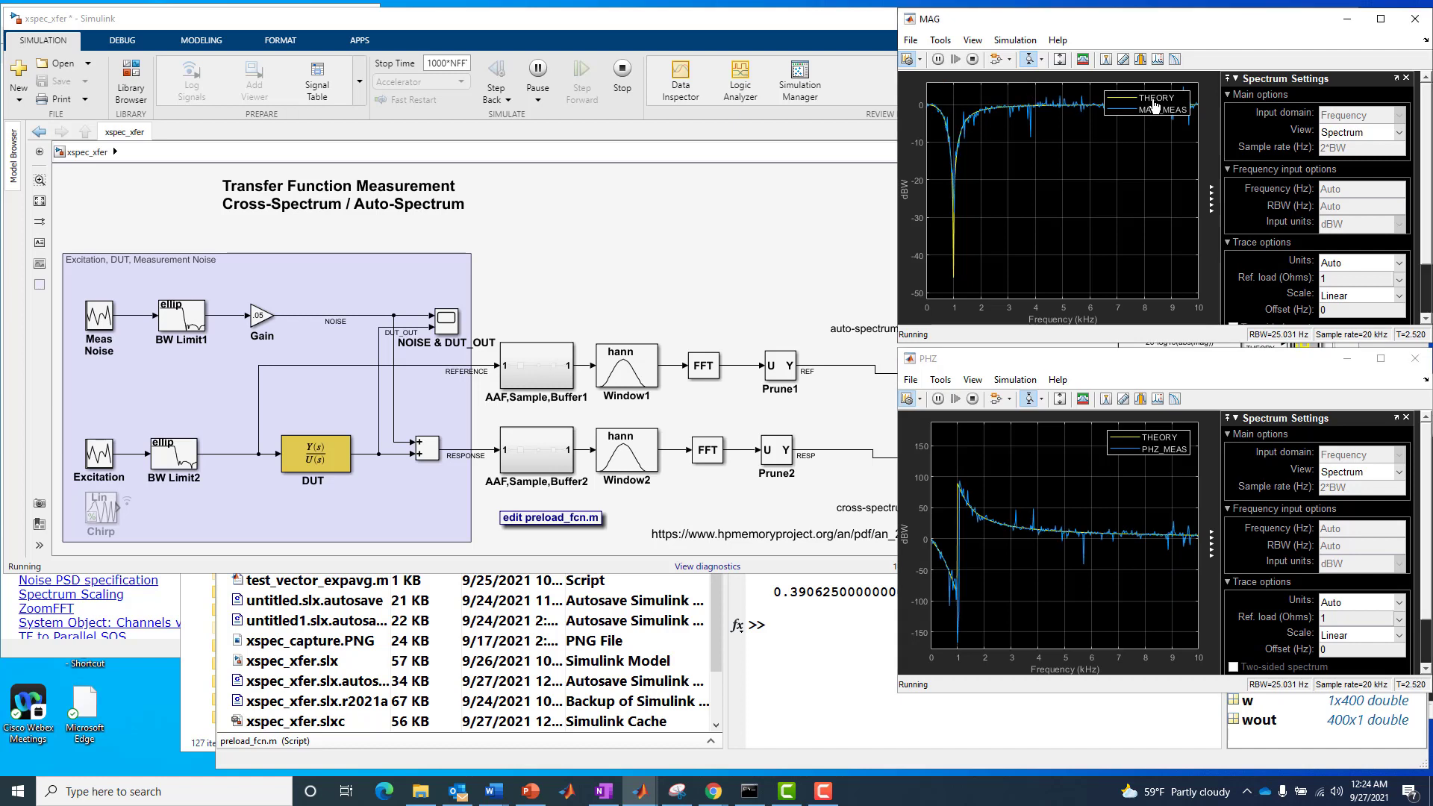
{"action": "left_click", "coordinate": [1152, 438]}
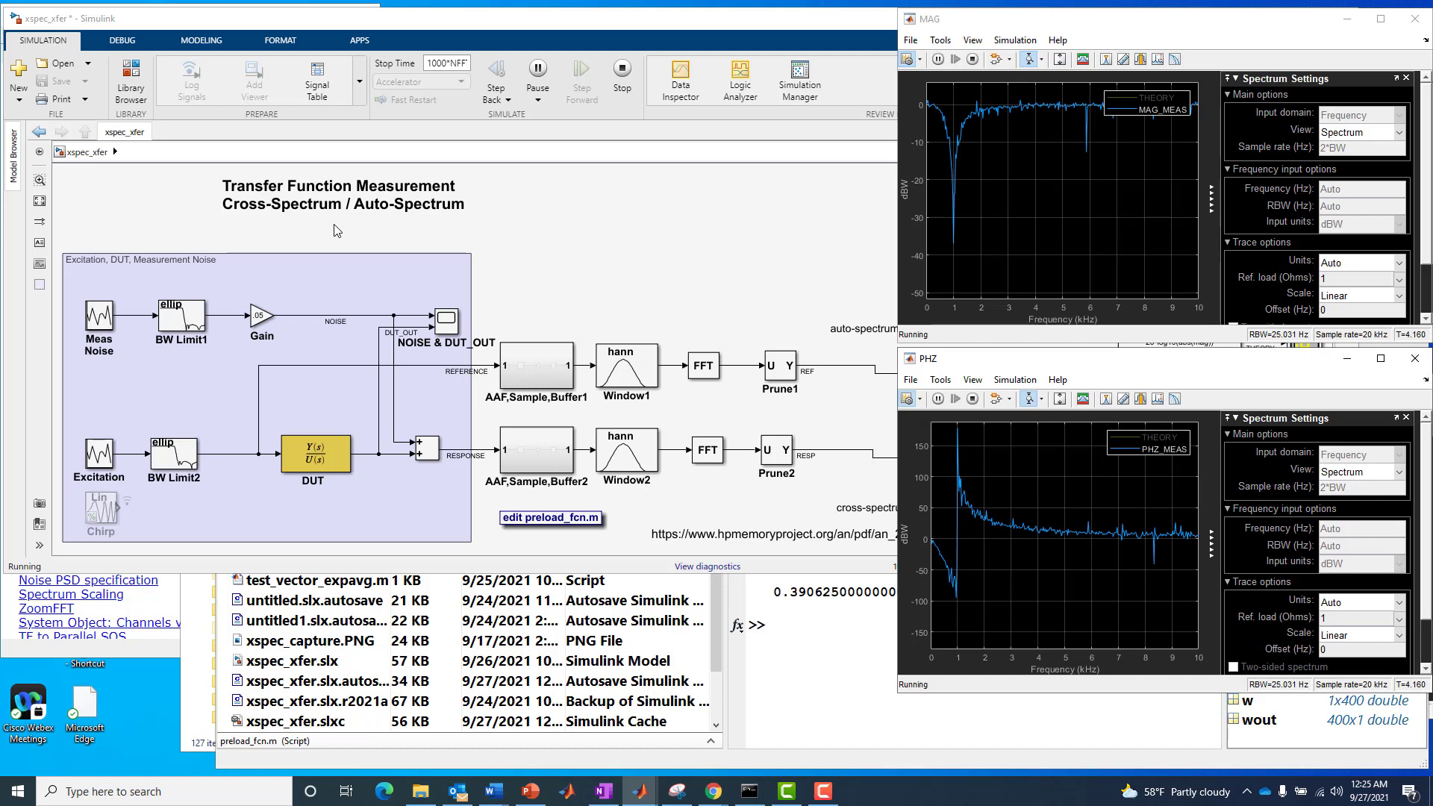
{"action": "left_click", "coordinate": [1155, 98]}
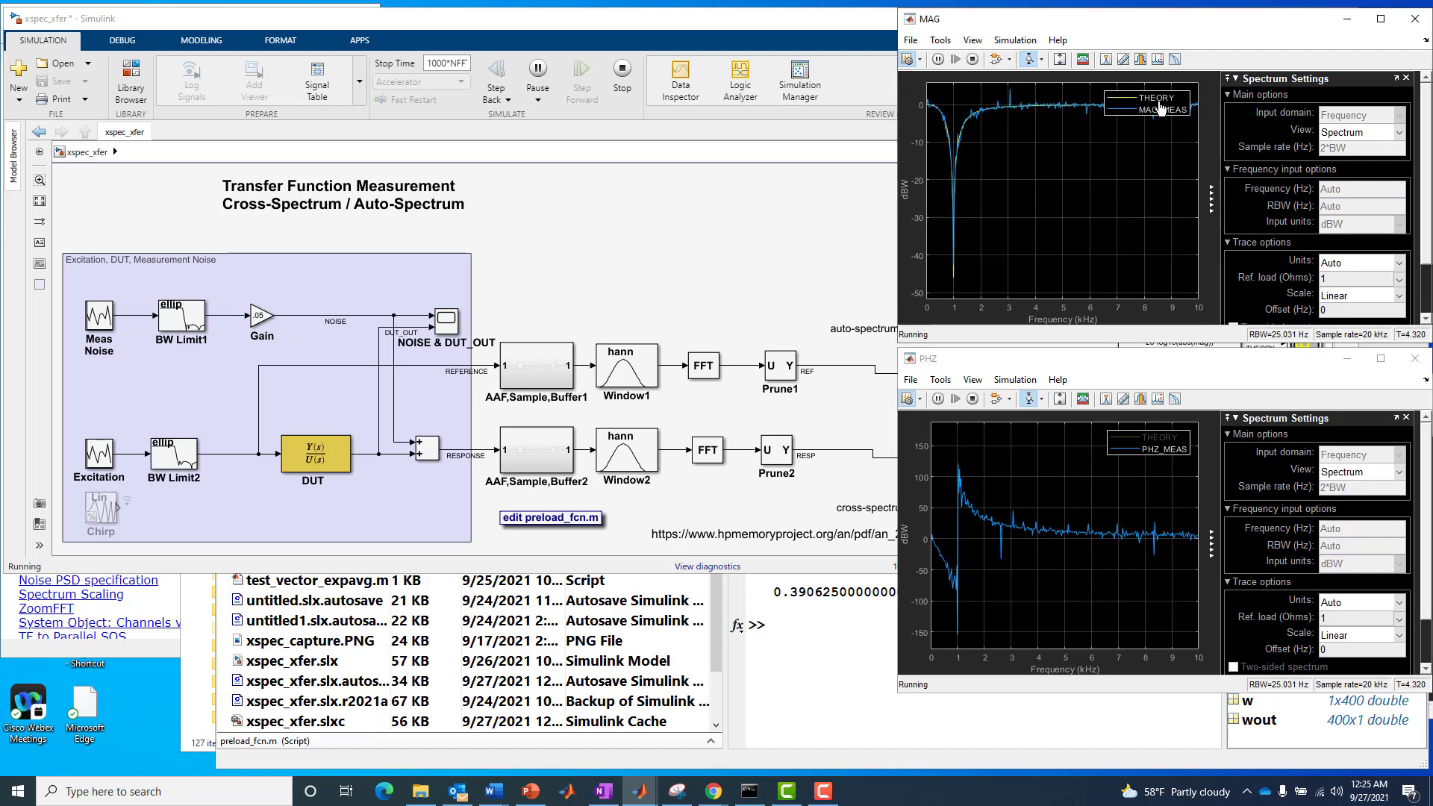
{"action": "left_click", "coordinate": [1158, 439]}
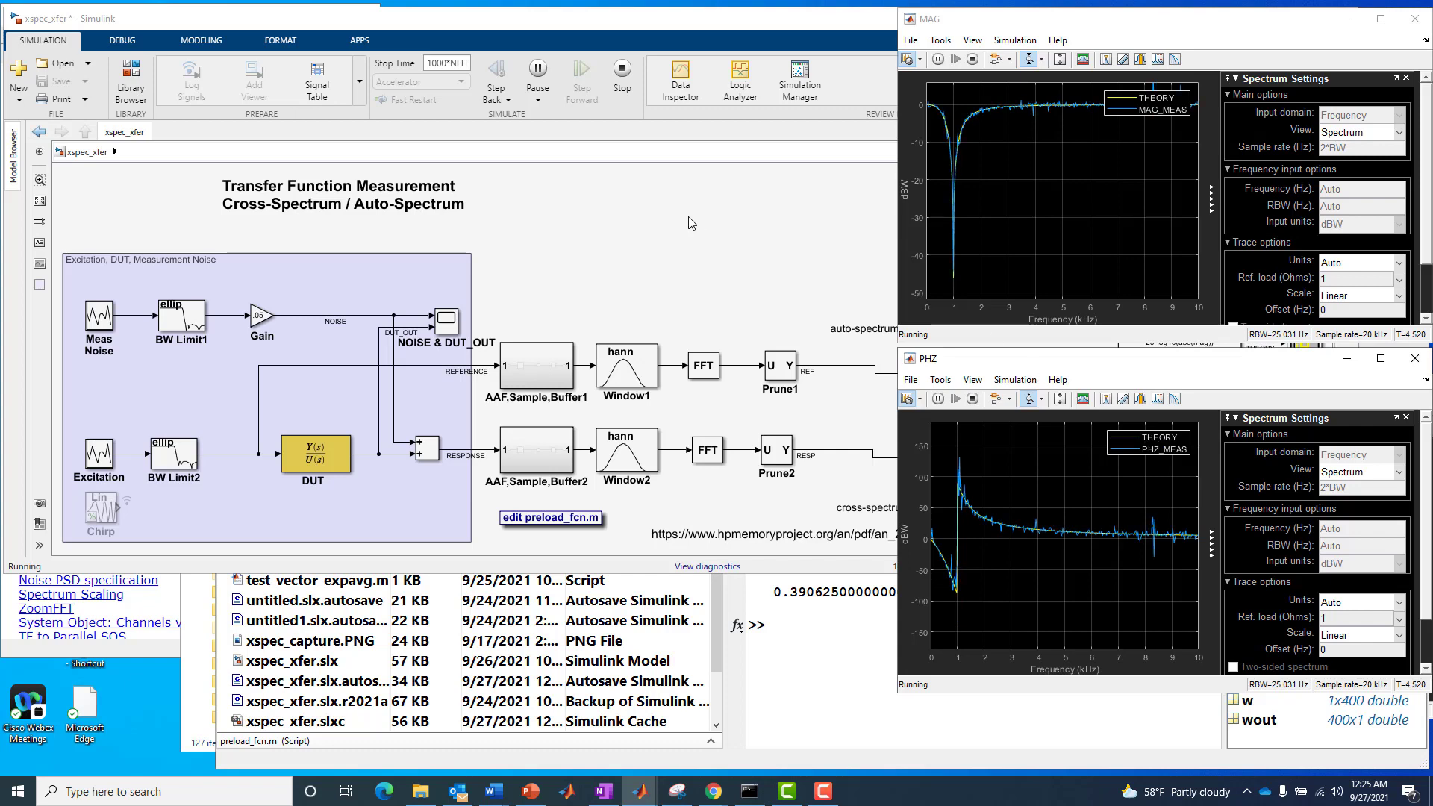
{"action": "left_click", "coordinate": [655, 219]}
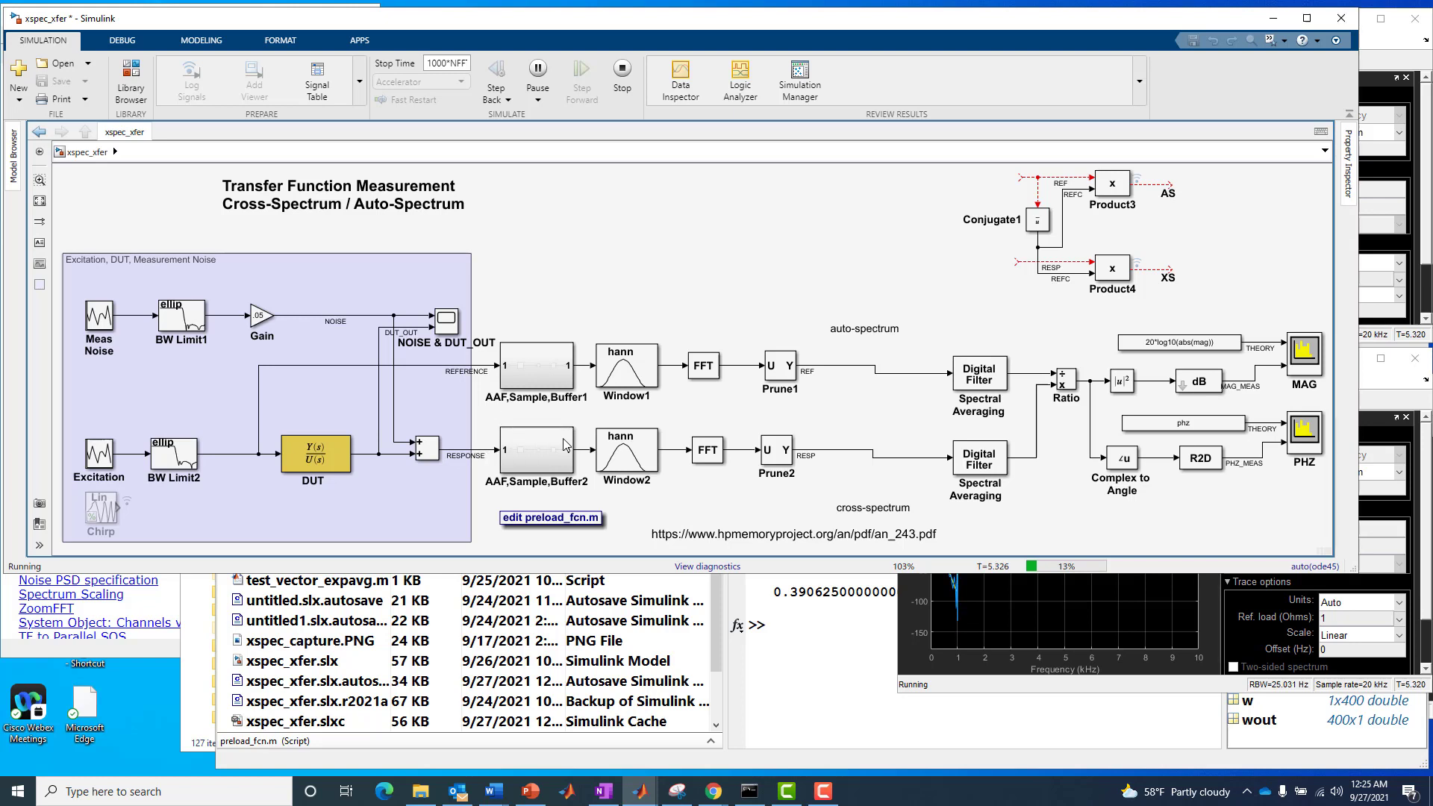
{"action": "left_click_drag", "start_coordinate": [500, 415], "coordinate": [1013, 493]}
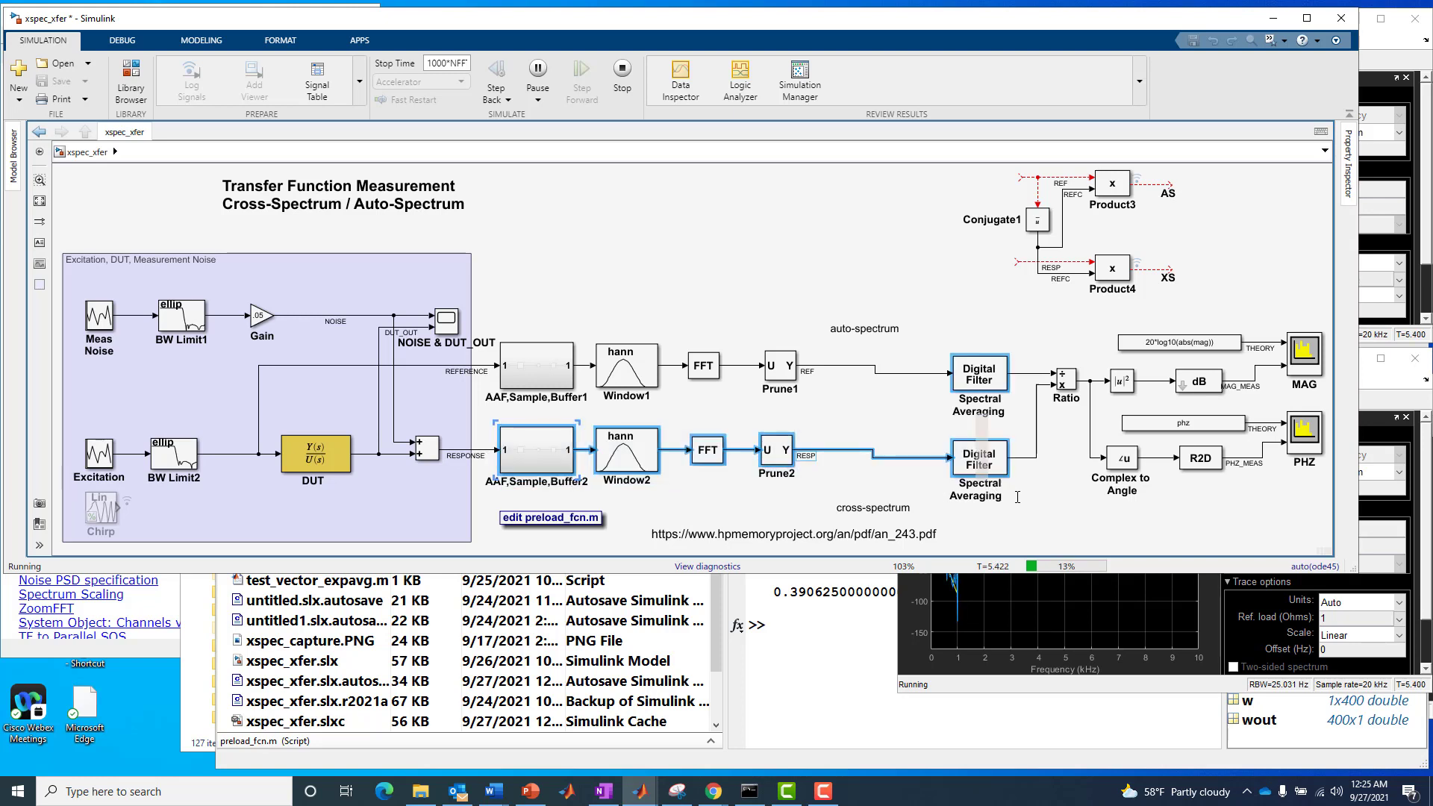
{"action": "left_click", "coordinate": [1013, 494]}
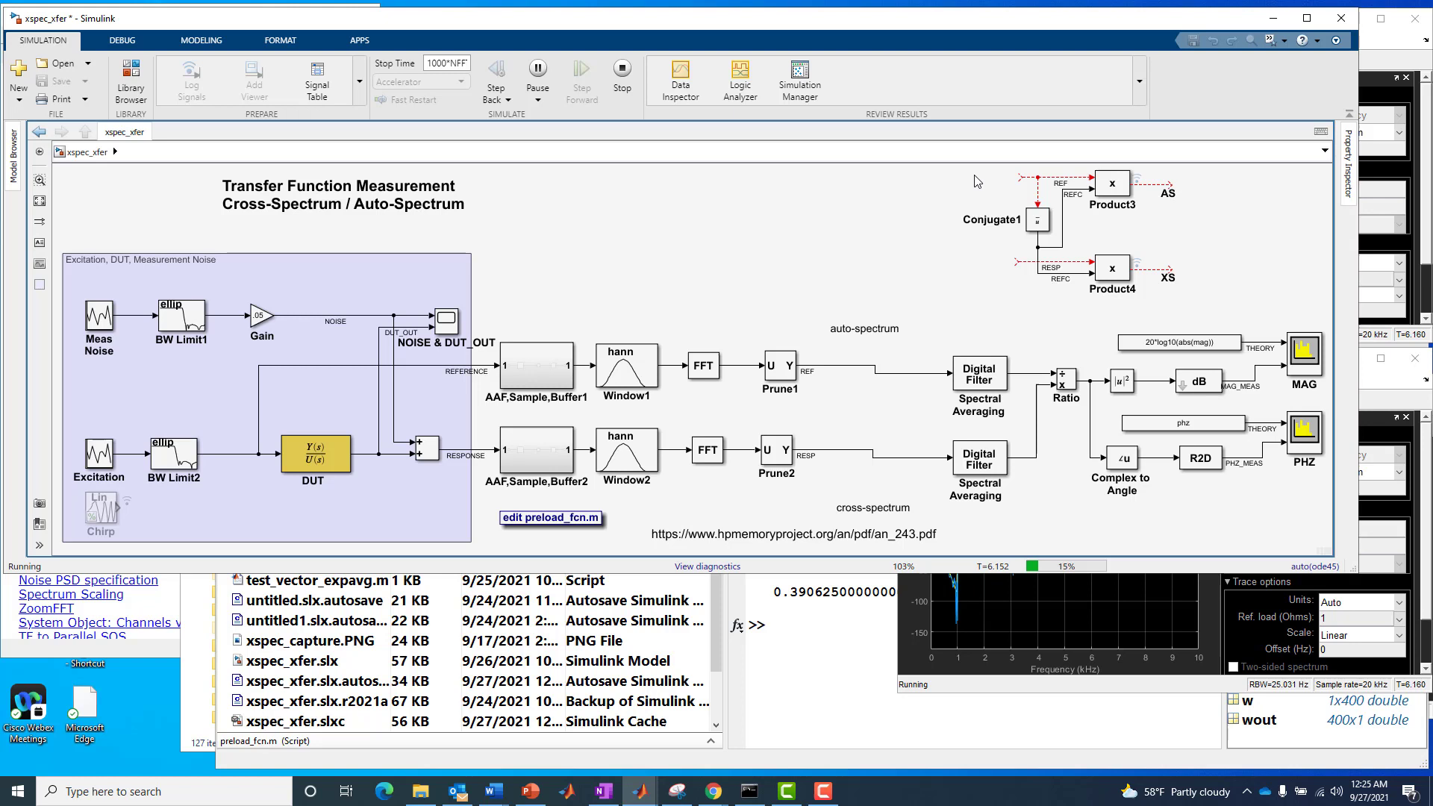
{"action": "mouse_move", "coordinate": [973, 175]}
{"action": "left_mouse_down"}
{"action": "mouse_move", "coordinate": [1162, 300]}
{"action": "mouse_move", "coordinate": [1200, 291]}
{"action": "mouse_move", "coordinate": [968, 176]}
{"action": "left_mouse_up"}
{"action": "left_click", "coordinate": [843, 283]}
Step: Enter 0 as the Gain block's gain value and confirm
{"action": "double_click", "coordinate": [261, 317]}
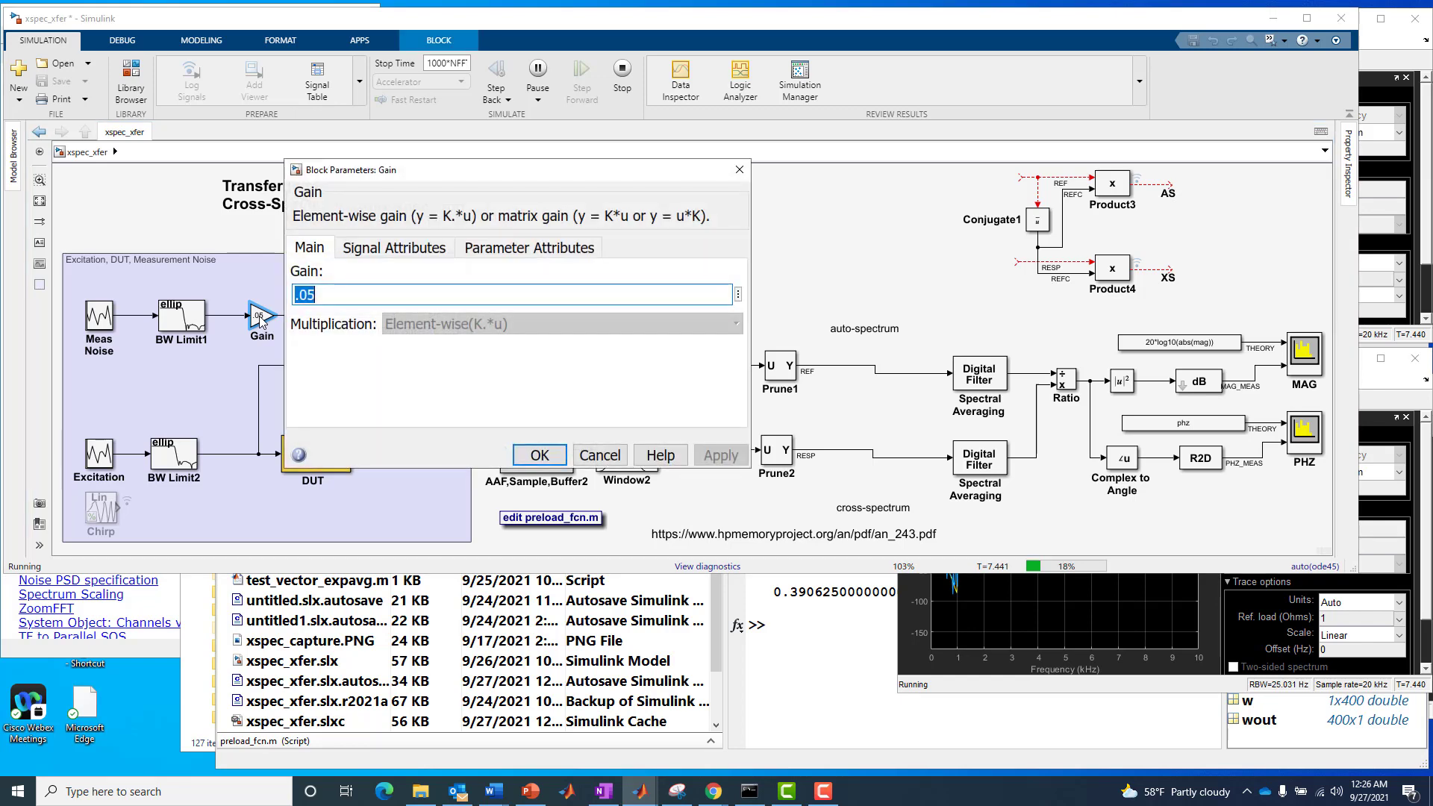
{"action": "type", "text": "0"}
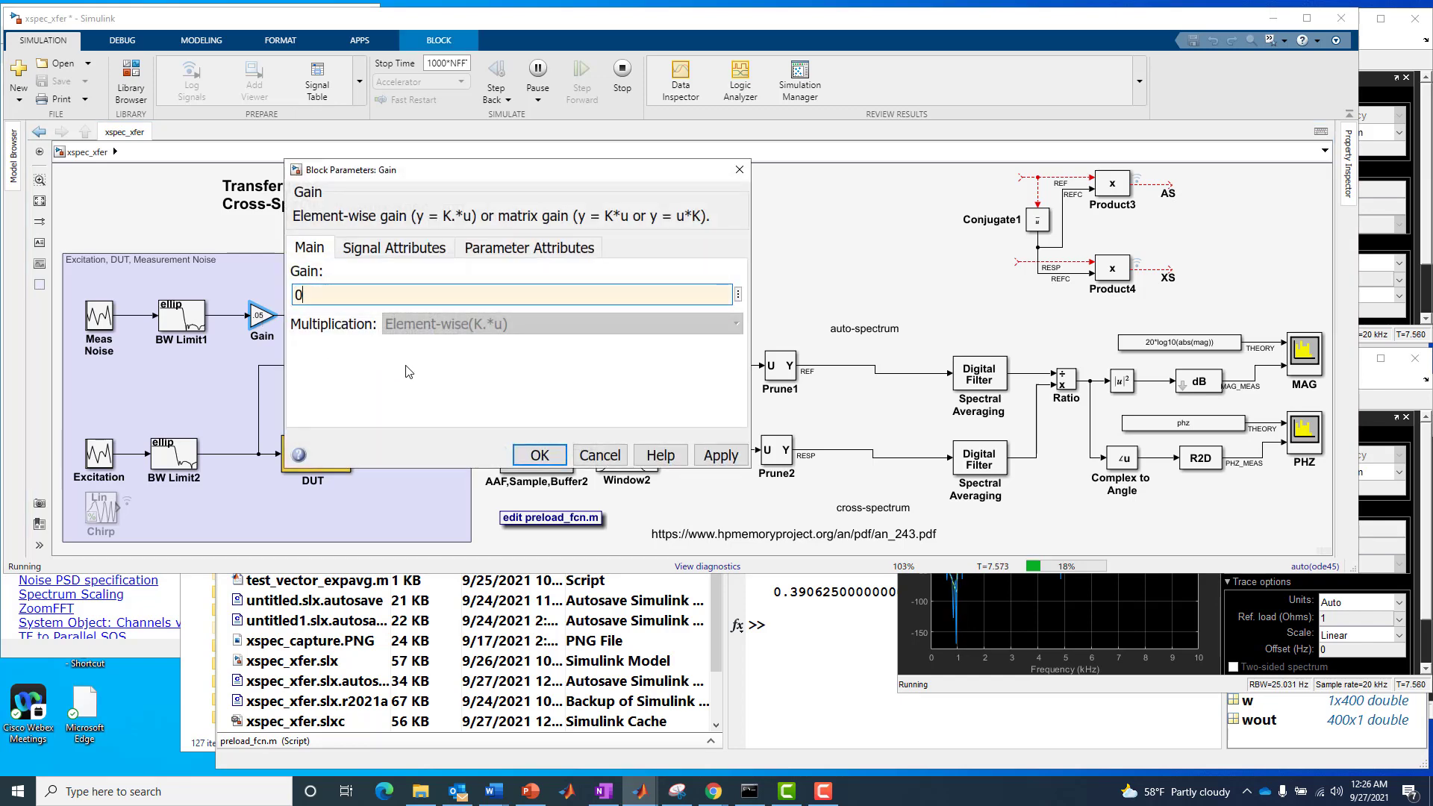
{"action": "left_click", "coordinate": [531, 457]}
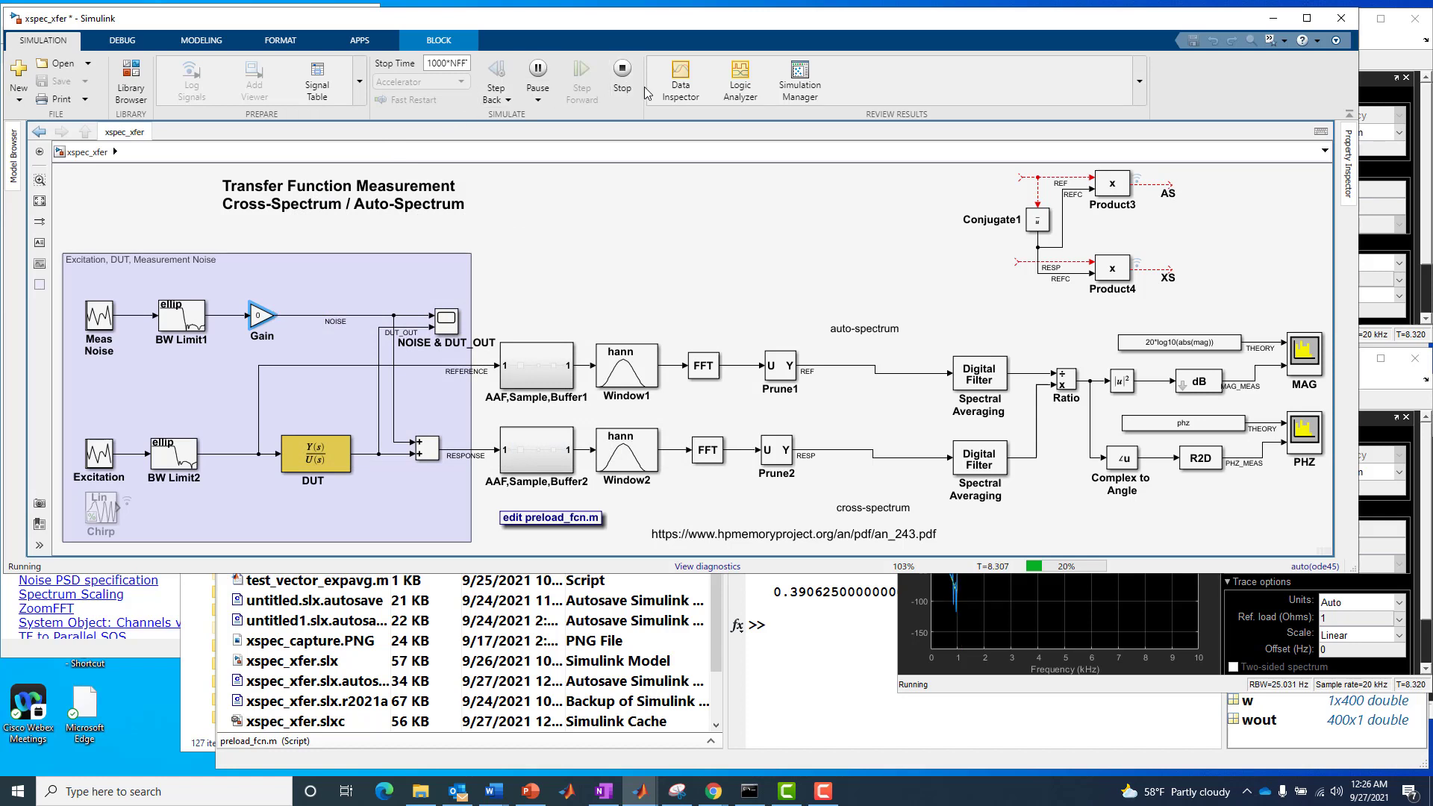
Step: Stop and rerun the zero-noise simulation, then zoom the MAG scope's vertical axis
{"action": "left_click", "coordinate": [623, 71]}
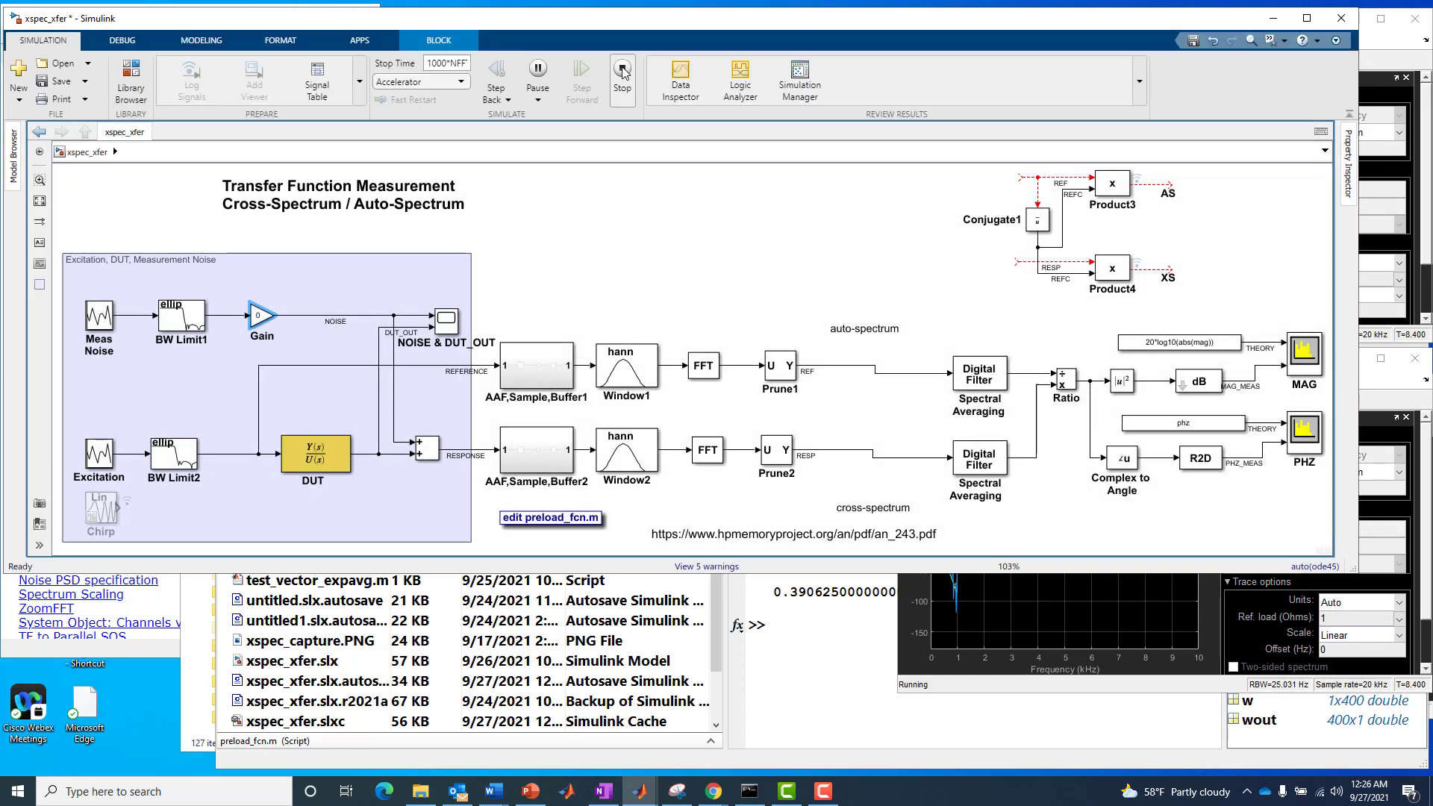
{"action": "left_click", "coordinate": [537, 70]}
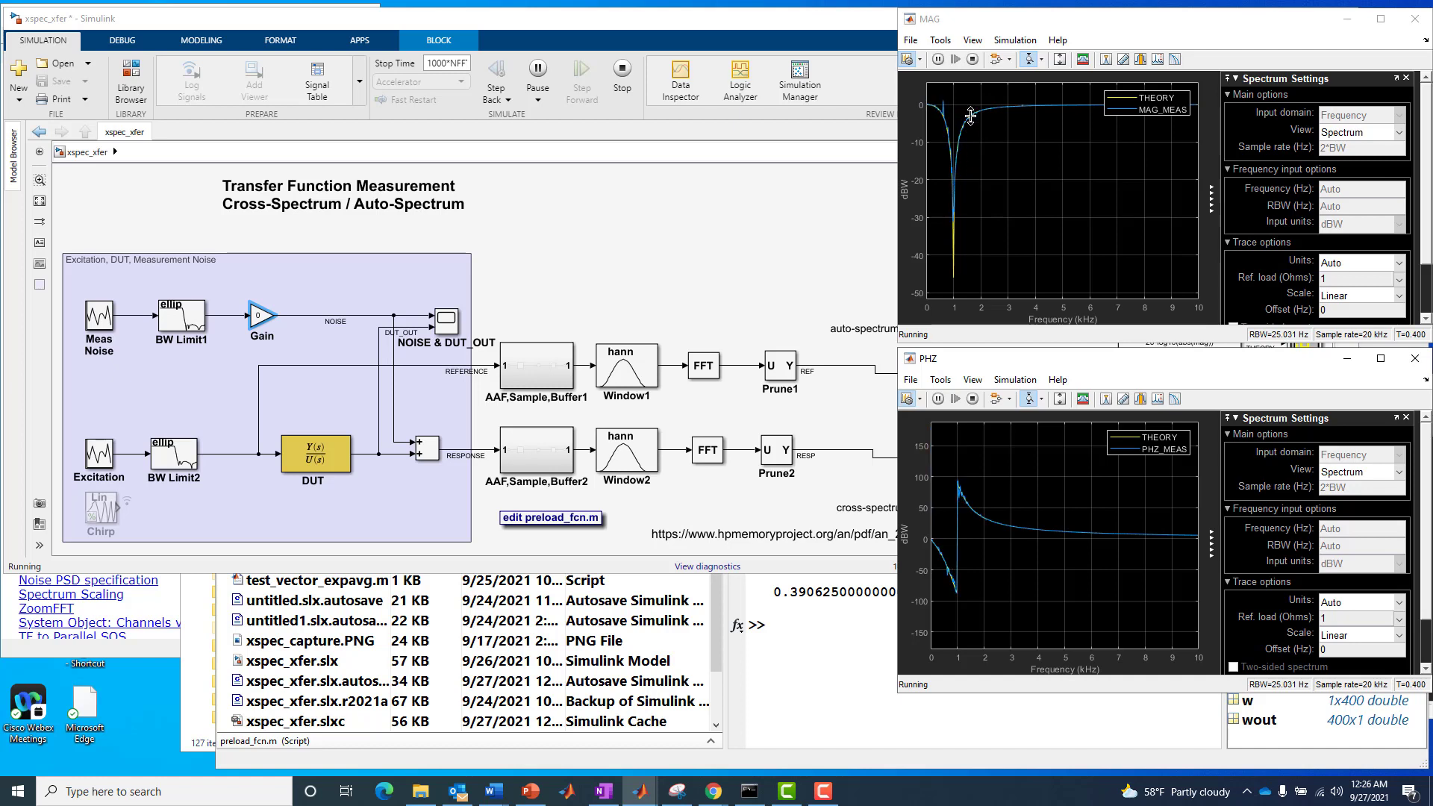
{"action": "left_click", "coordinate": [967, 100]}
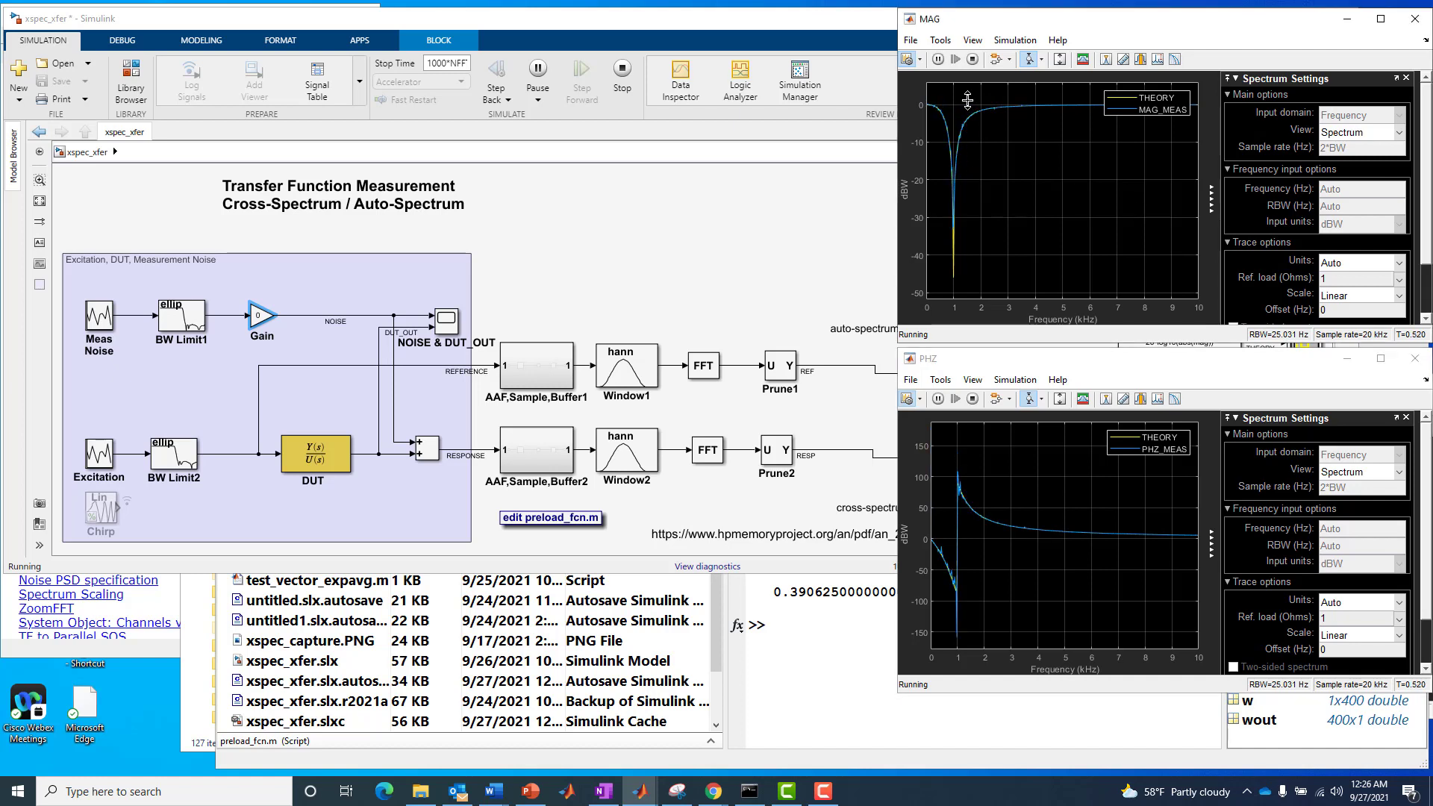
{"action": "left_click_drag", "start_coordinate": [967, 100], "coordinate": [968, 151]}
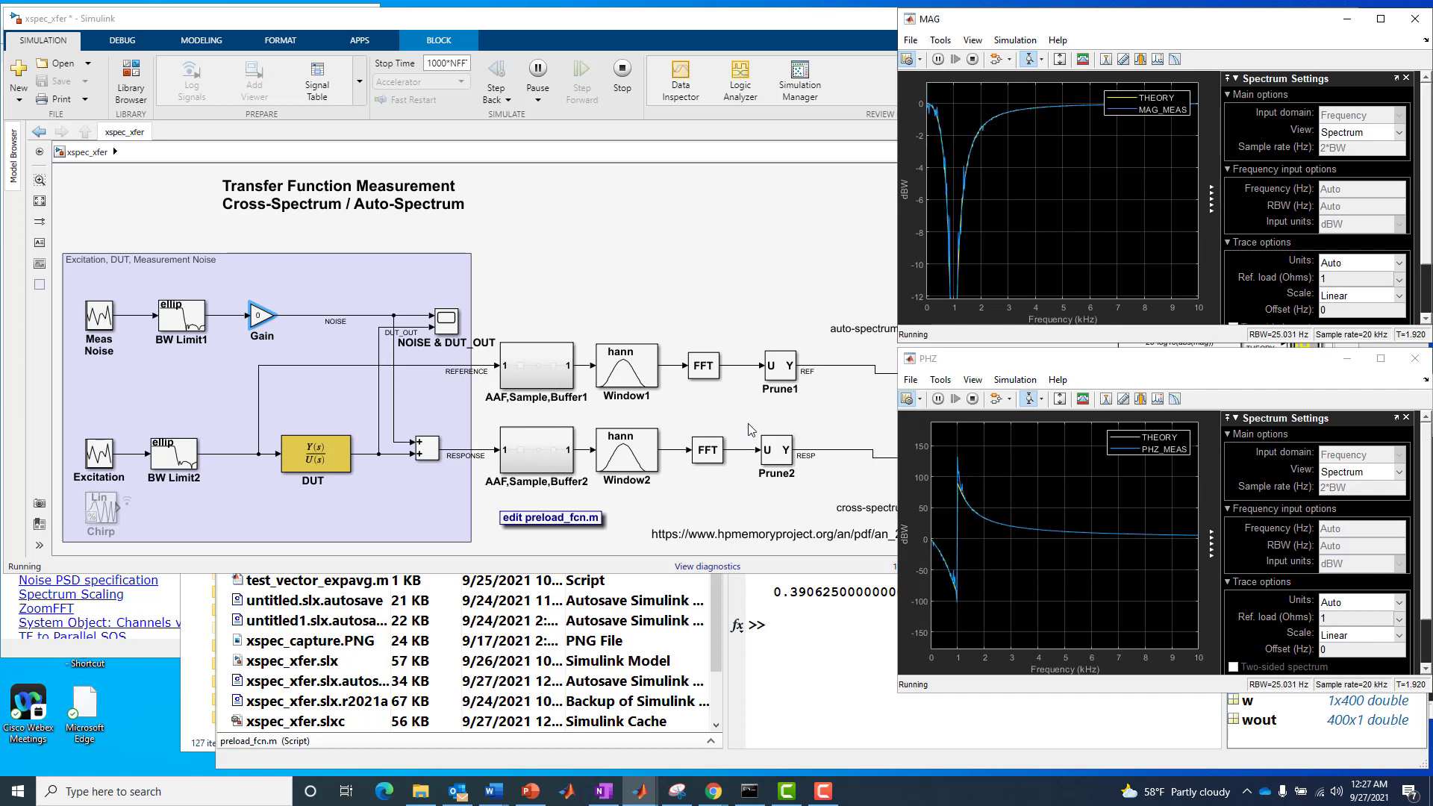
{"action": "left_click", "coordinate": [711, 217]}
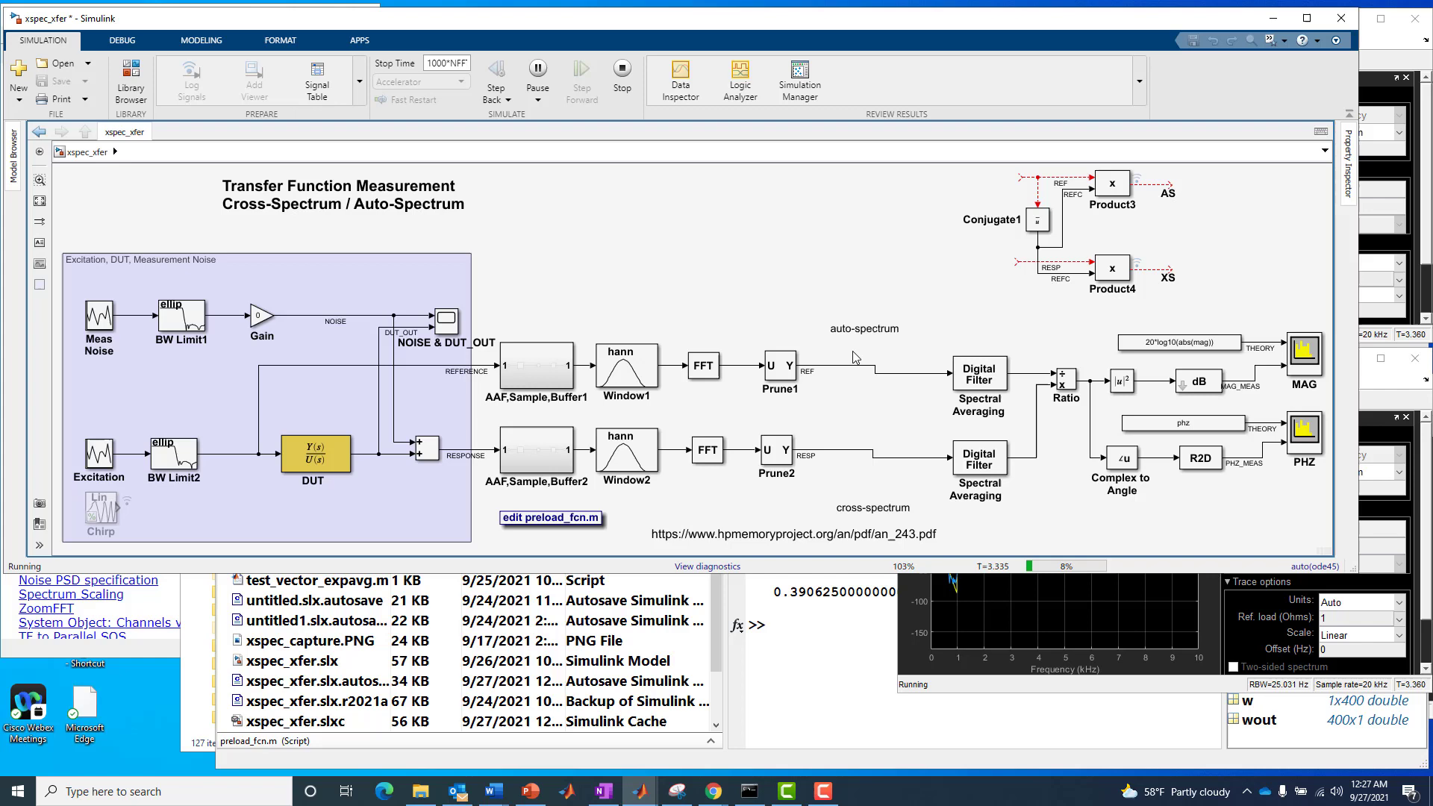
Step: Stop the run, set the Gain to .05, and delete the REF and RESP lines into the Digital Filters
{"action": "left_click_drag", "start_coordinate": [843, 354], "coordinate": [882, 467]}
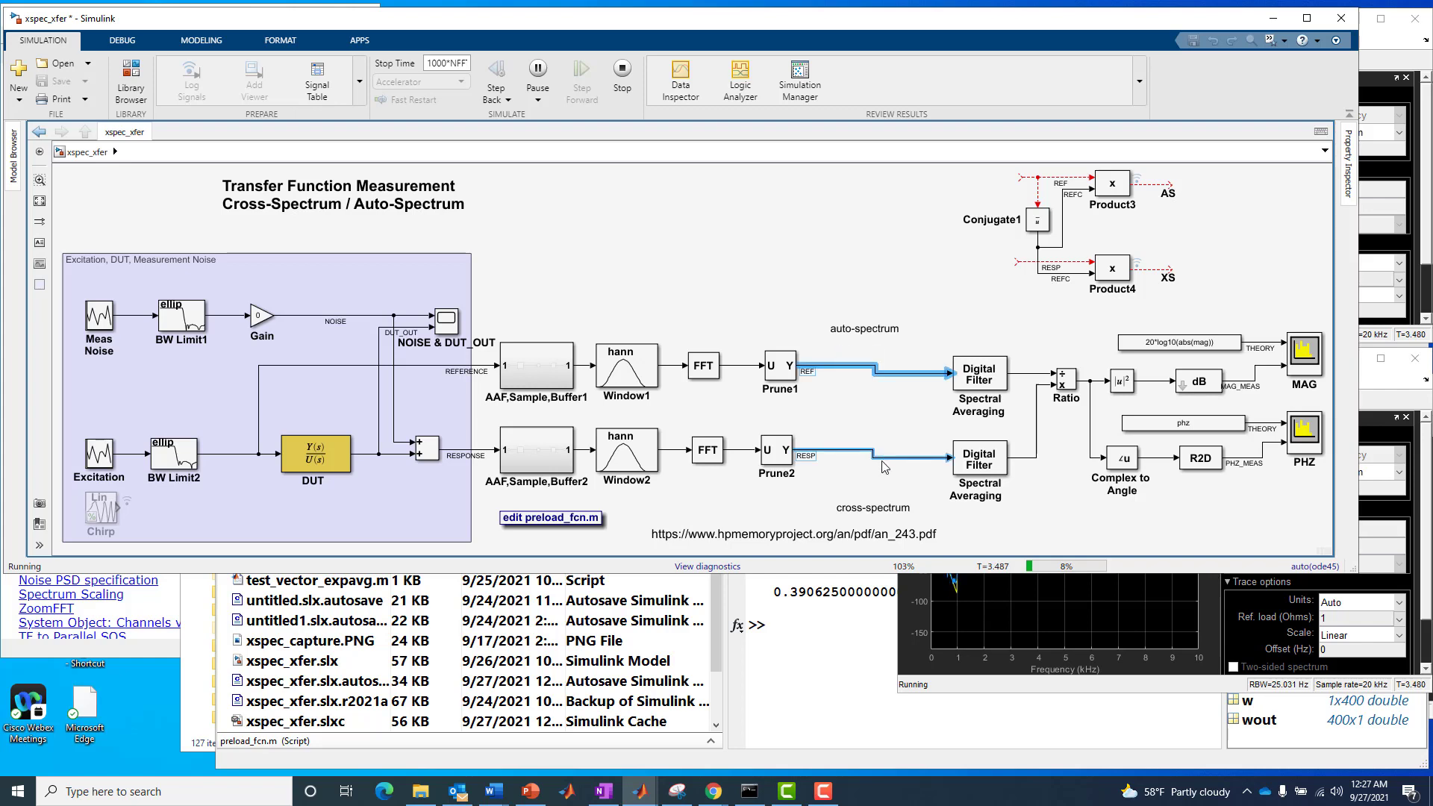
{"action": "left_click", "coordinate": [621, 72]}
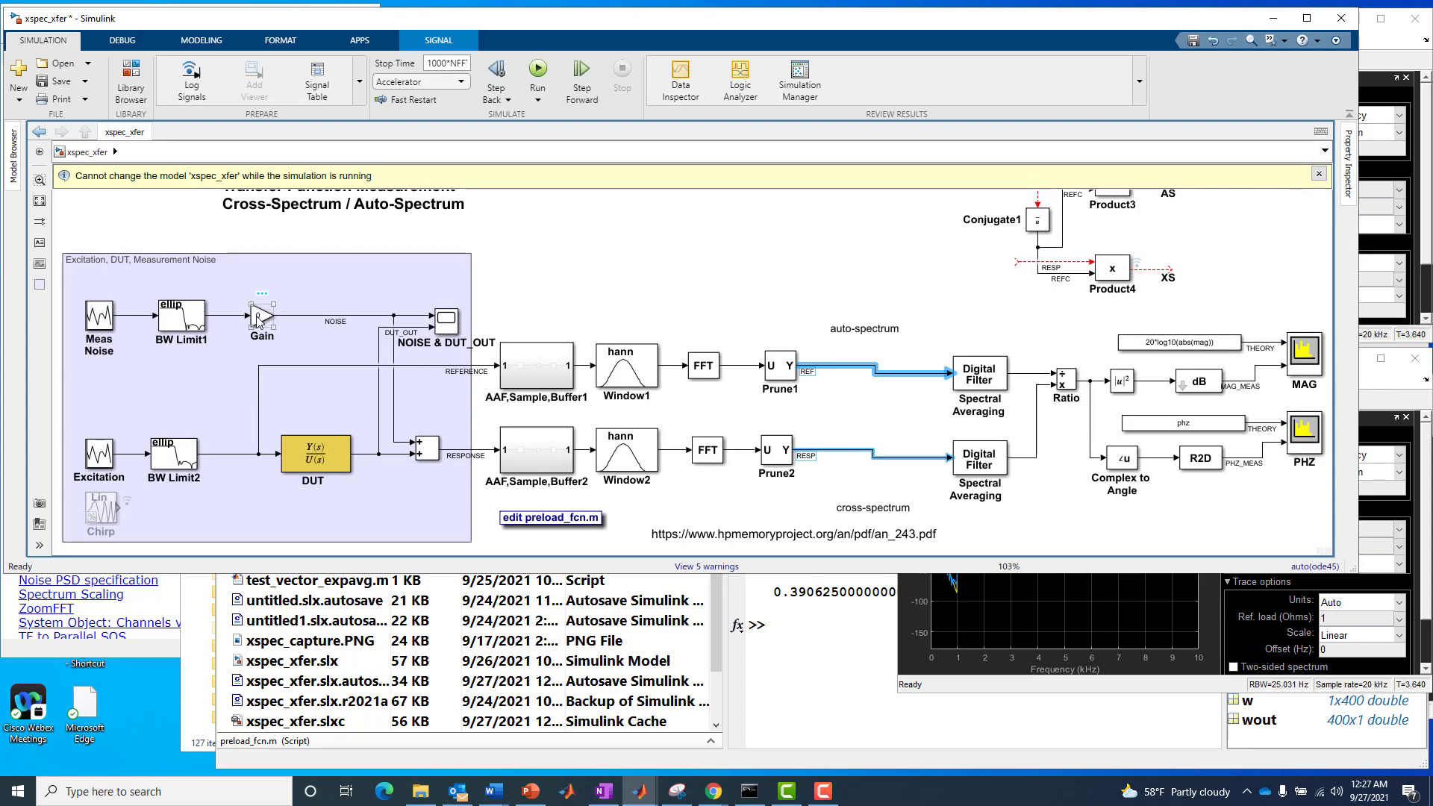
{"action": "left_click", "coordinate": [257, 318]}
{"action": "double_click", "coordinate": [257, 318]}
{"action": "type", "text": ".05"}
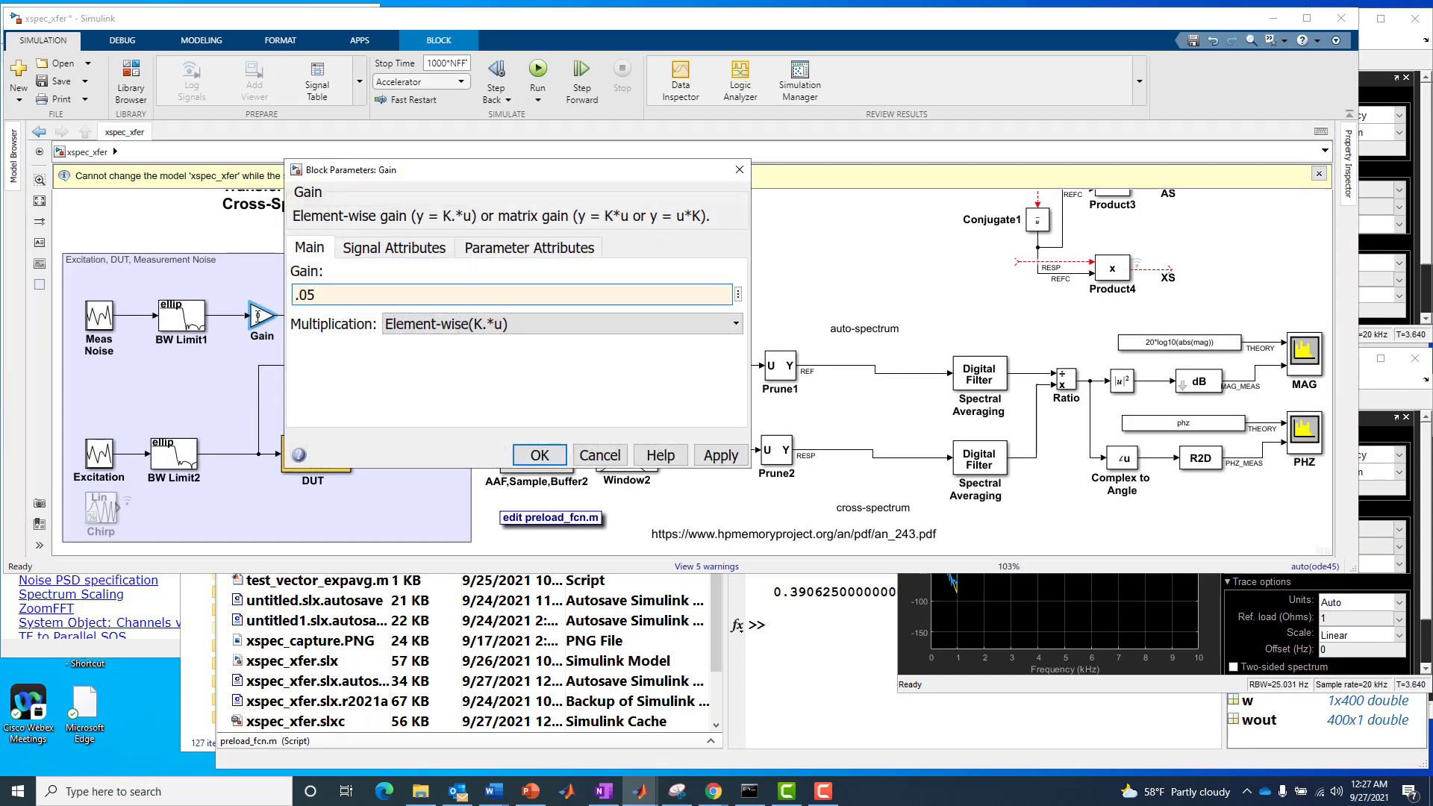
{"action": "key", "text": "Return"}
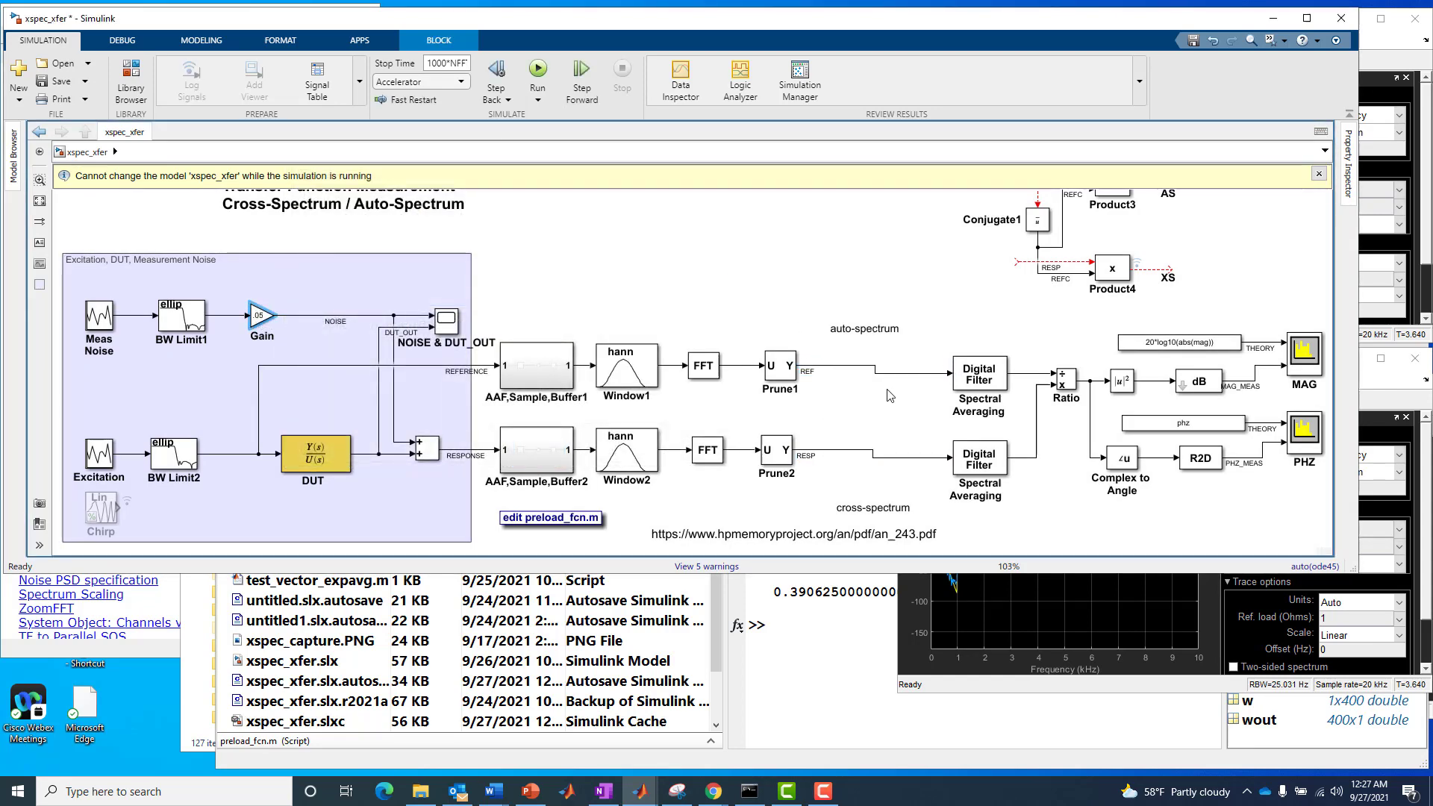
{"action": "left_click_drag", "start_coordinate": [855, 352], "coordinate": [899, 489]}
{"action": "key", "text": "Delete"}
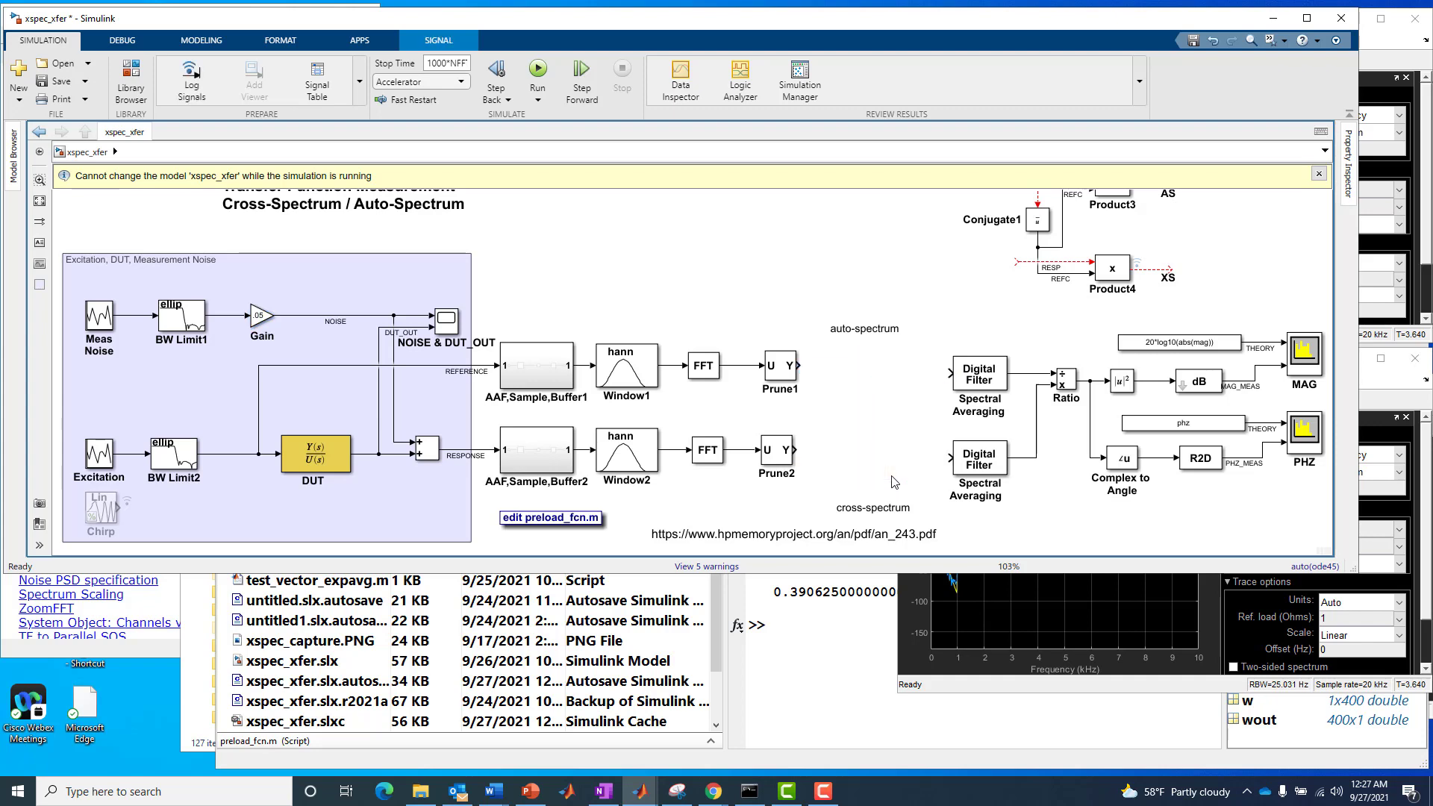
Step: Move Conjugate1, Product3 and Product4 ahead of the Digital Filters and connect AS to the upper filter
{"action": "left_click", "coordinate": [1318, 173]}
{"action": "left_click_drag", "start_coordinate": [1191, 291], "coordinate": [978, 171]}
{"action": "left_click_drag", "start_coordinate": [1109, 220], "coordinate": [888, 403]}
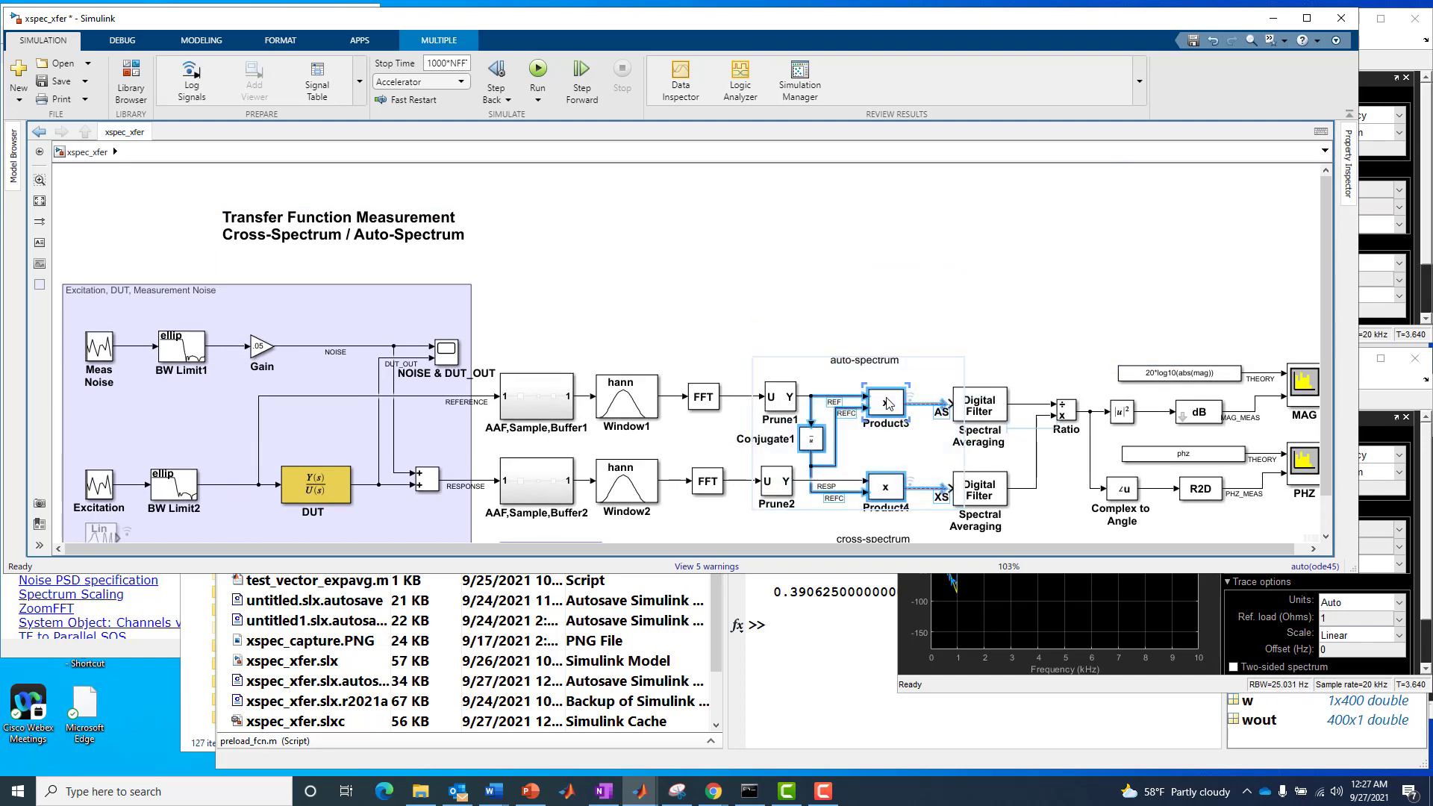
{"action": "left_click", "coordinate": [778, 231]}
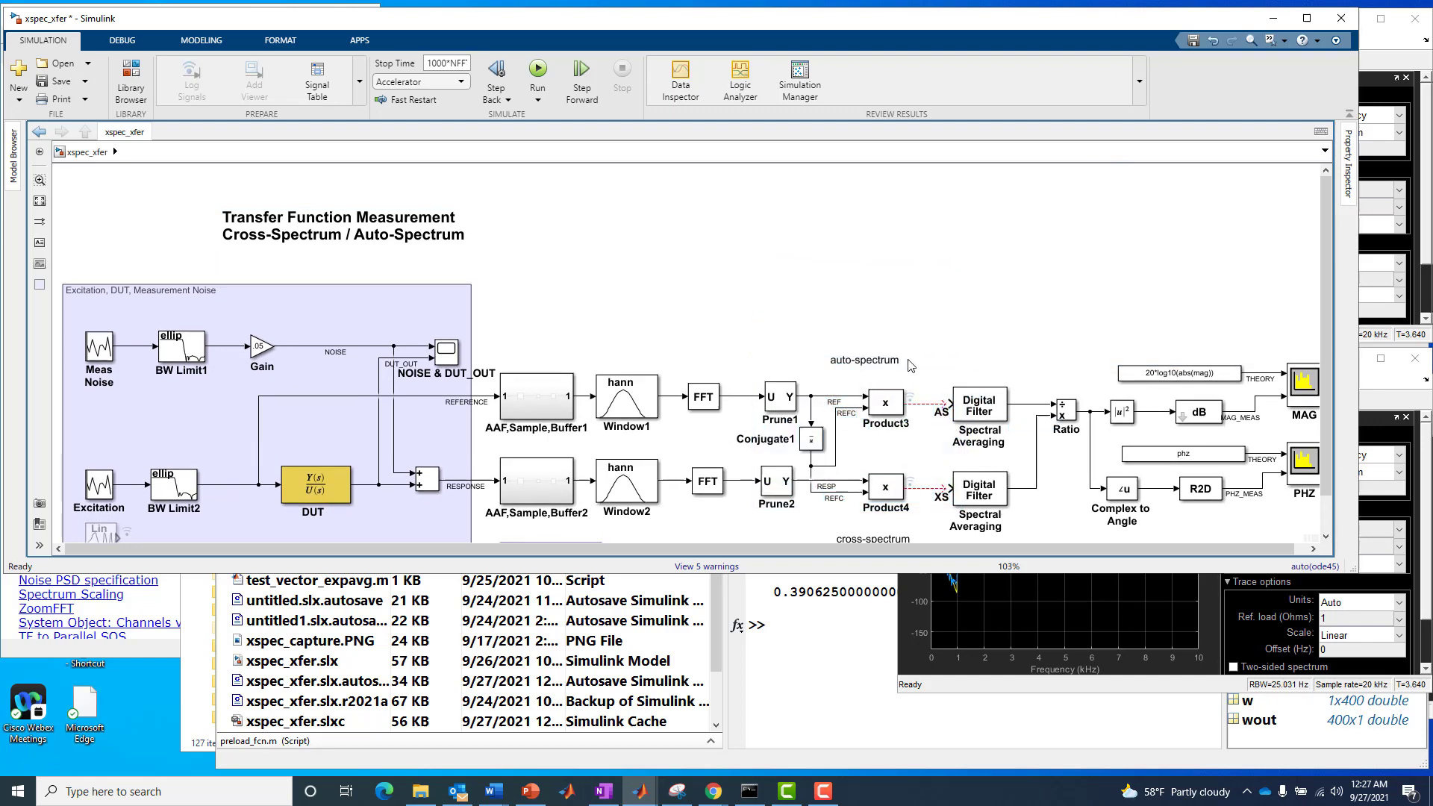
{"action": "left_click_drag", "start_coordinate": [977, 502], "coordinate": [969, 501]}
{"action": "key", "text": "ctrl+z"}
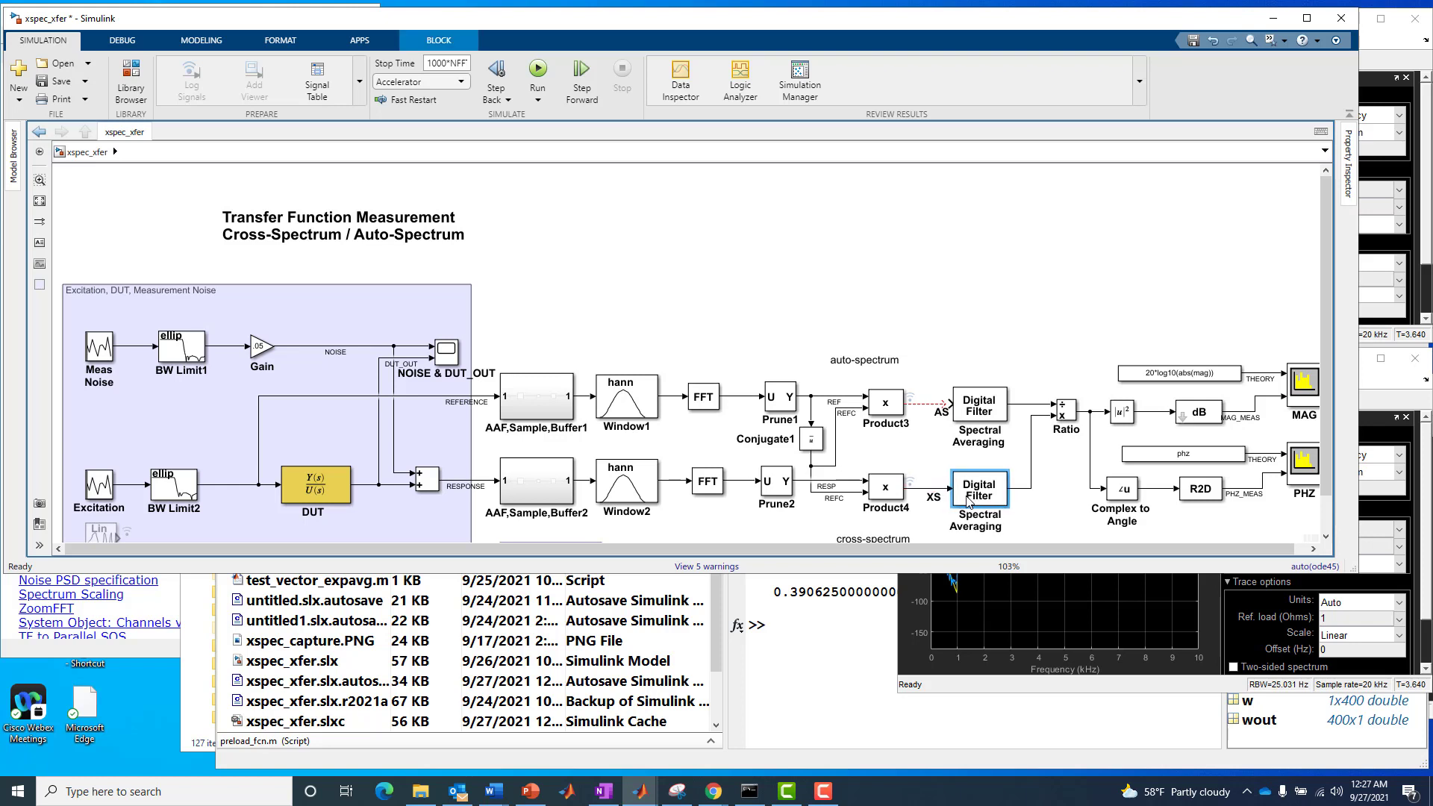
{"action": "left_click", "coordinate": [1000, 413]}
{"action": "left_click_drag", "start_coordinate": [999, 410], "coordinate": [999, 410]}
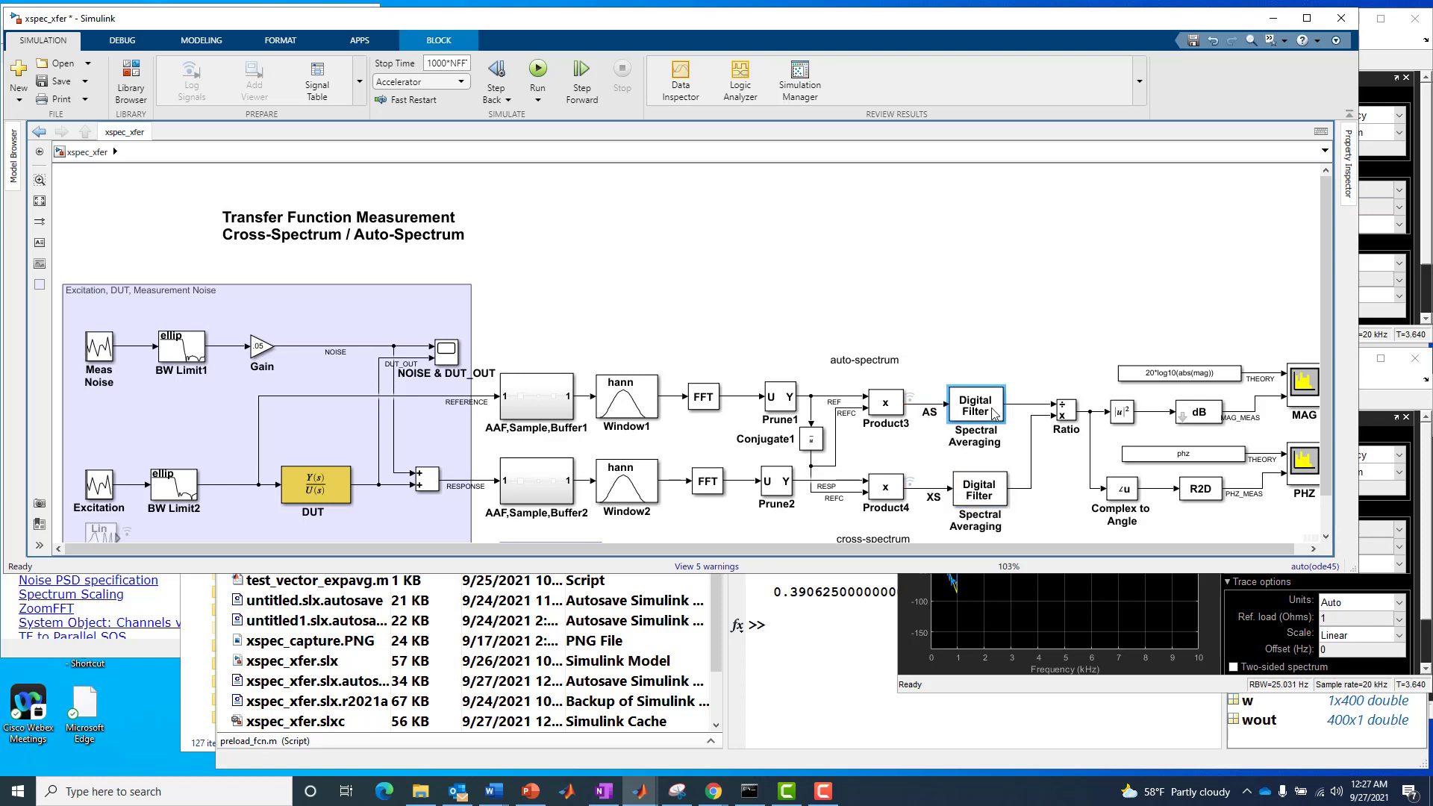
{"action": "left_click", "coordinate": [963, 341]}
{"action": "scroll", "coordinate": [963, 341], "scroll_direction": "down", "scroll_amount": 1}
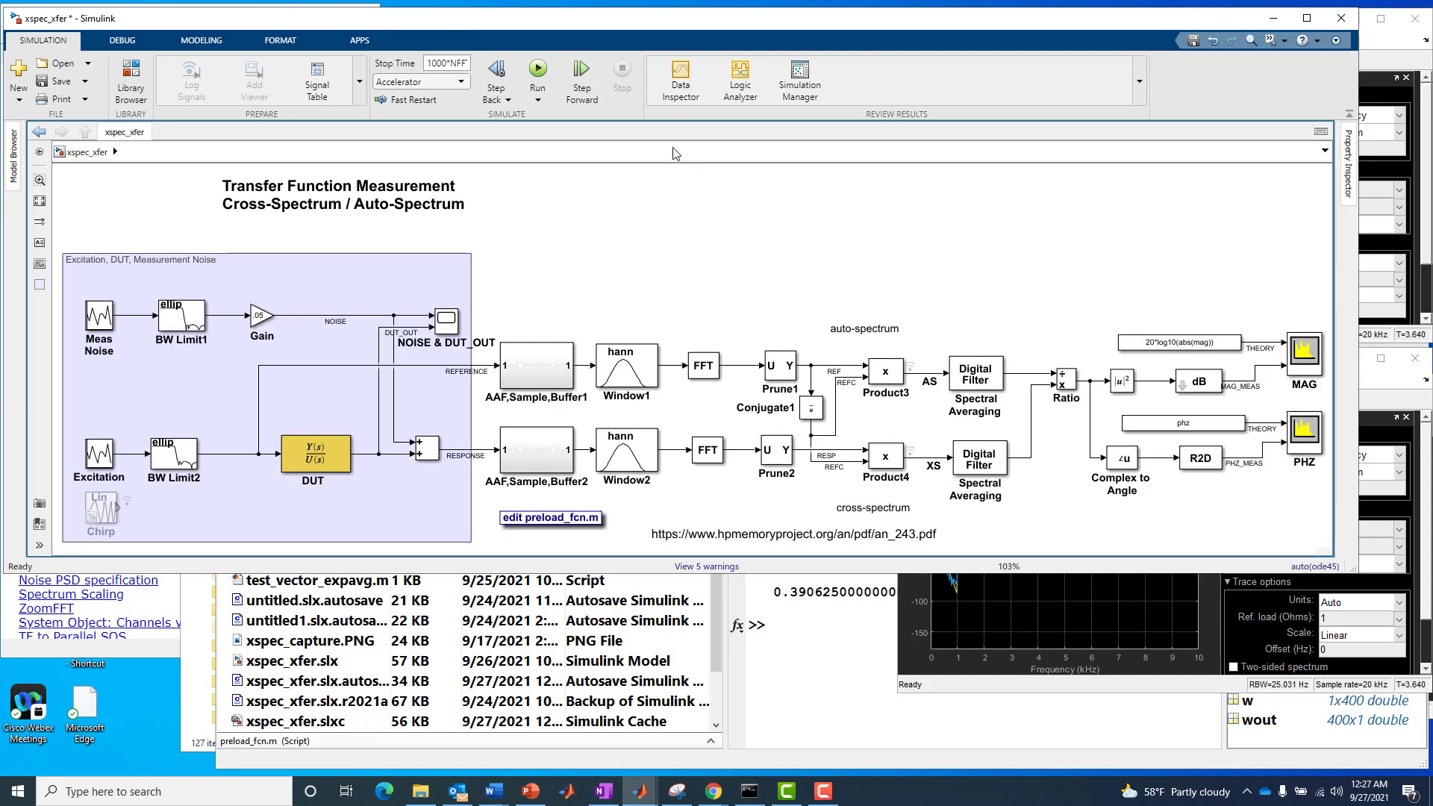
Step: Run the restored cross-spectrum model briefly and stop it at T=0.600
{"action": "left_click", "coordinate": [538, 71]}
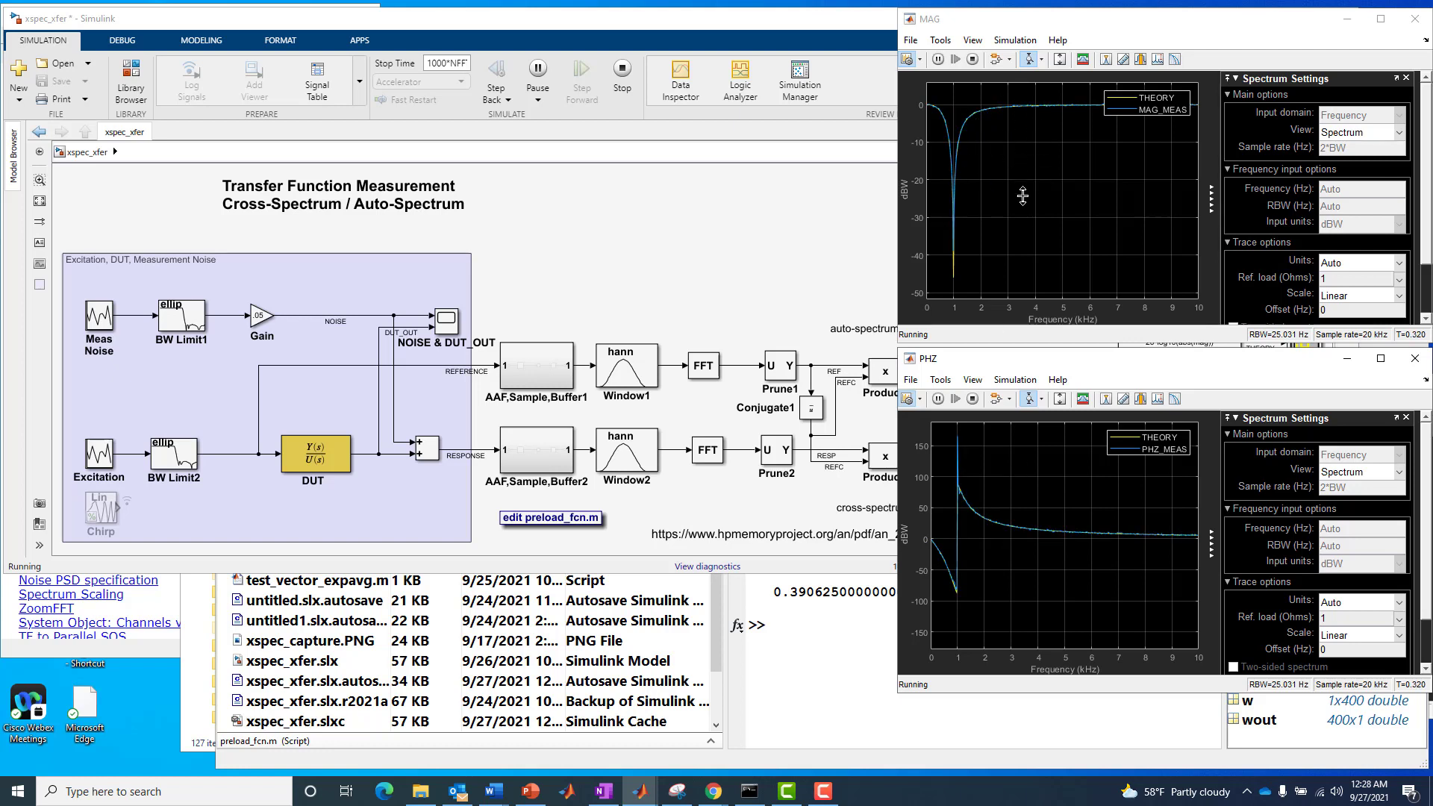
{"action": "left_click", "coordinate": [623, 74]}
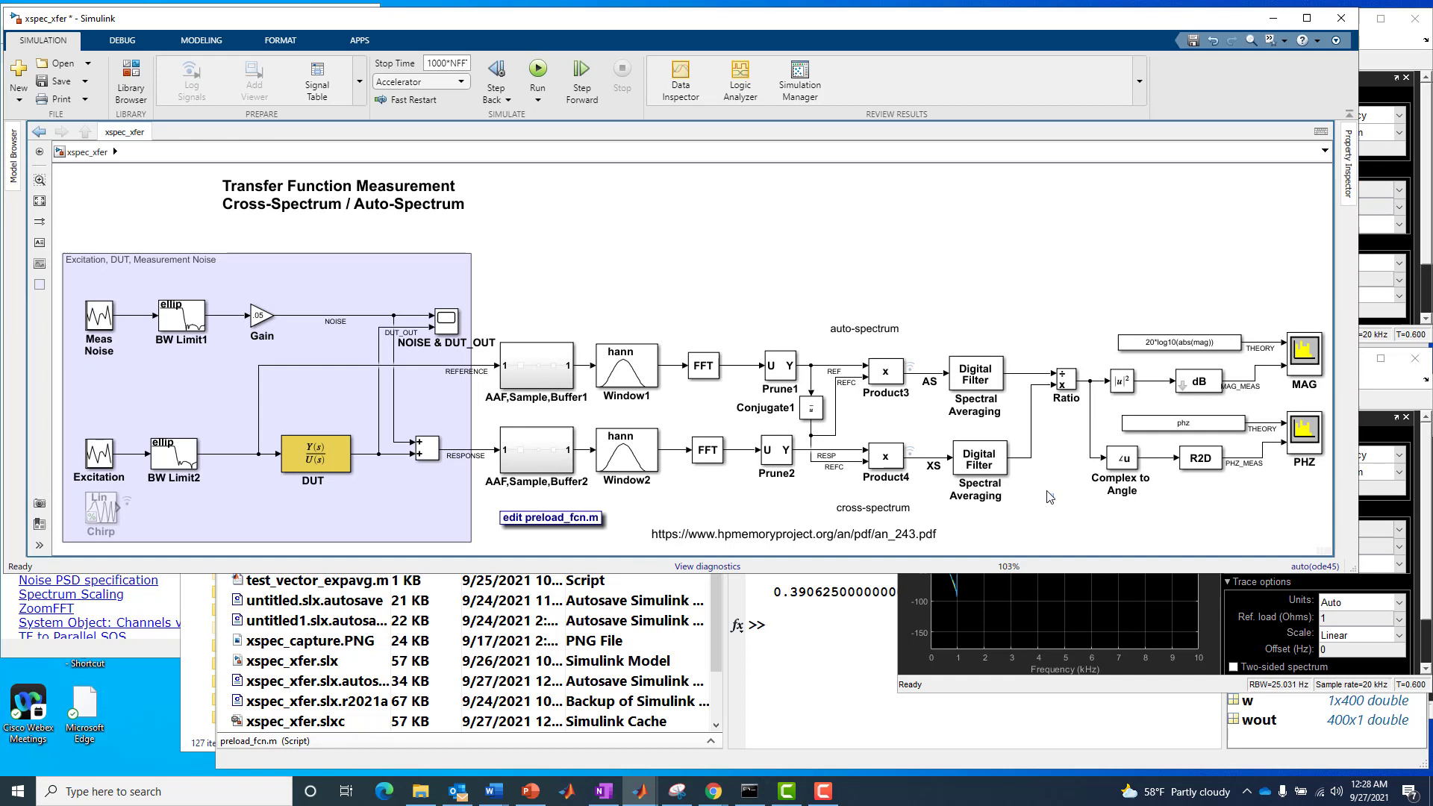
{"action": "left_click_drag", "start_coordinate": [1052, 498], "coordinate": [859, 440]}
{"action": "left_click", "coordinate": [1081, 515]}
{"action": "left_click", "coordinate": [886, 464]}
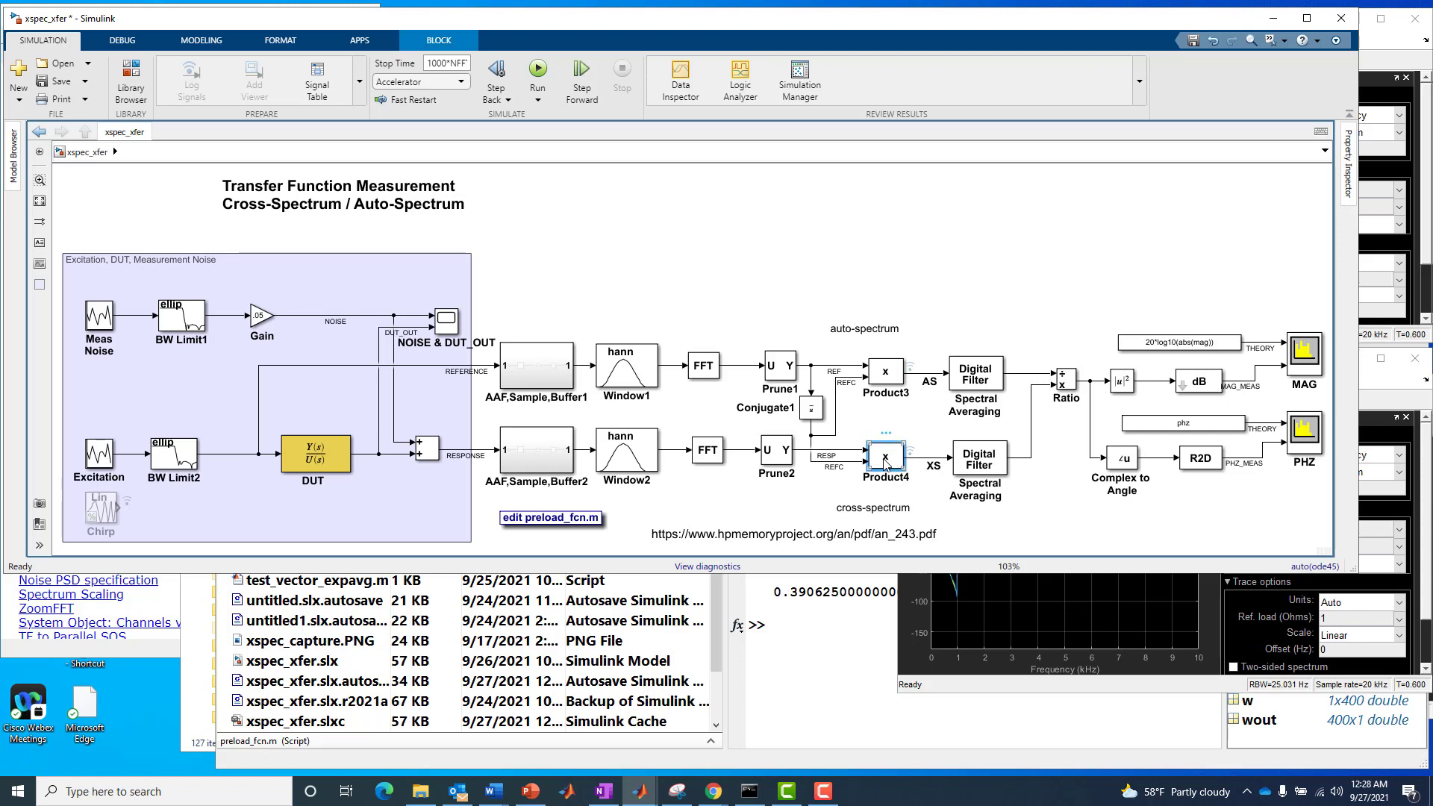
{"action": "left_click_drag", "start_coordinate": [848, 424], "coordinate": [915, 485]}
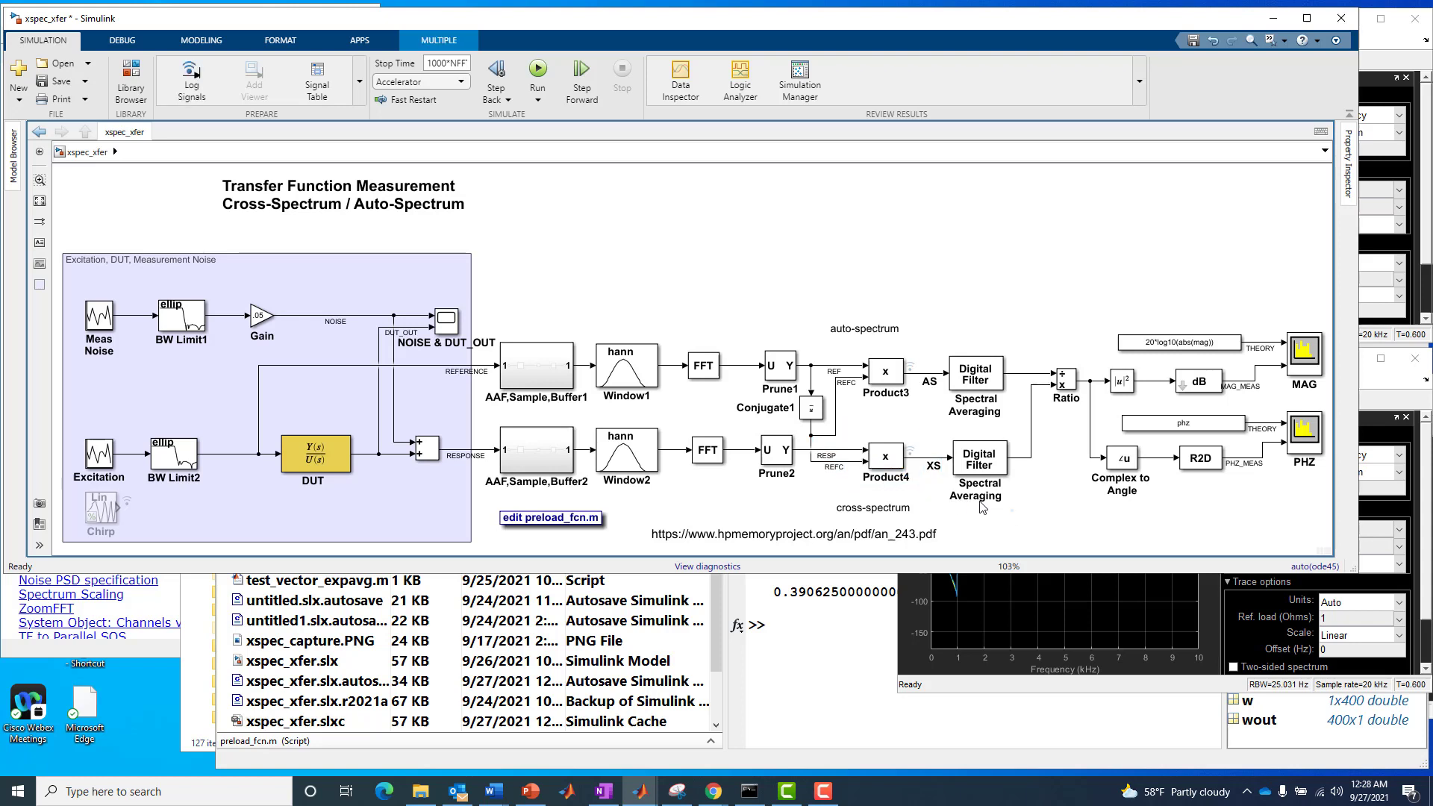
{"action": "left_click", "coordinate": [982, 507]}
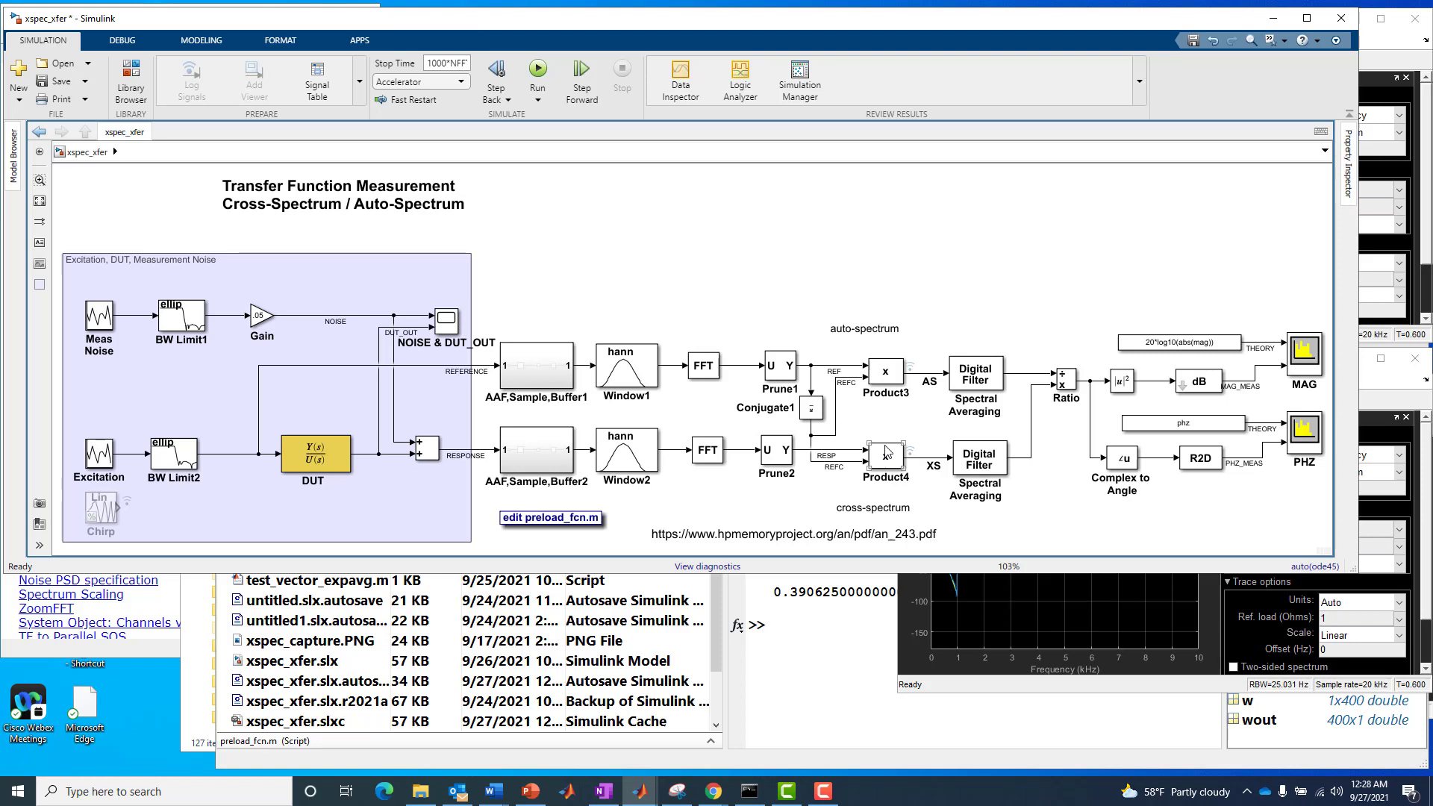
{"action": "left_click", "coordinate": [846, 452]}
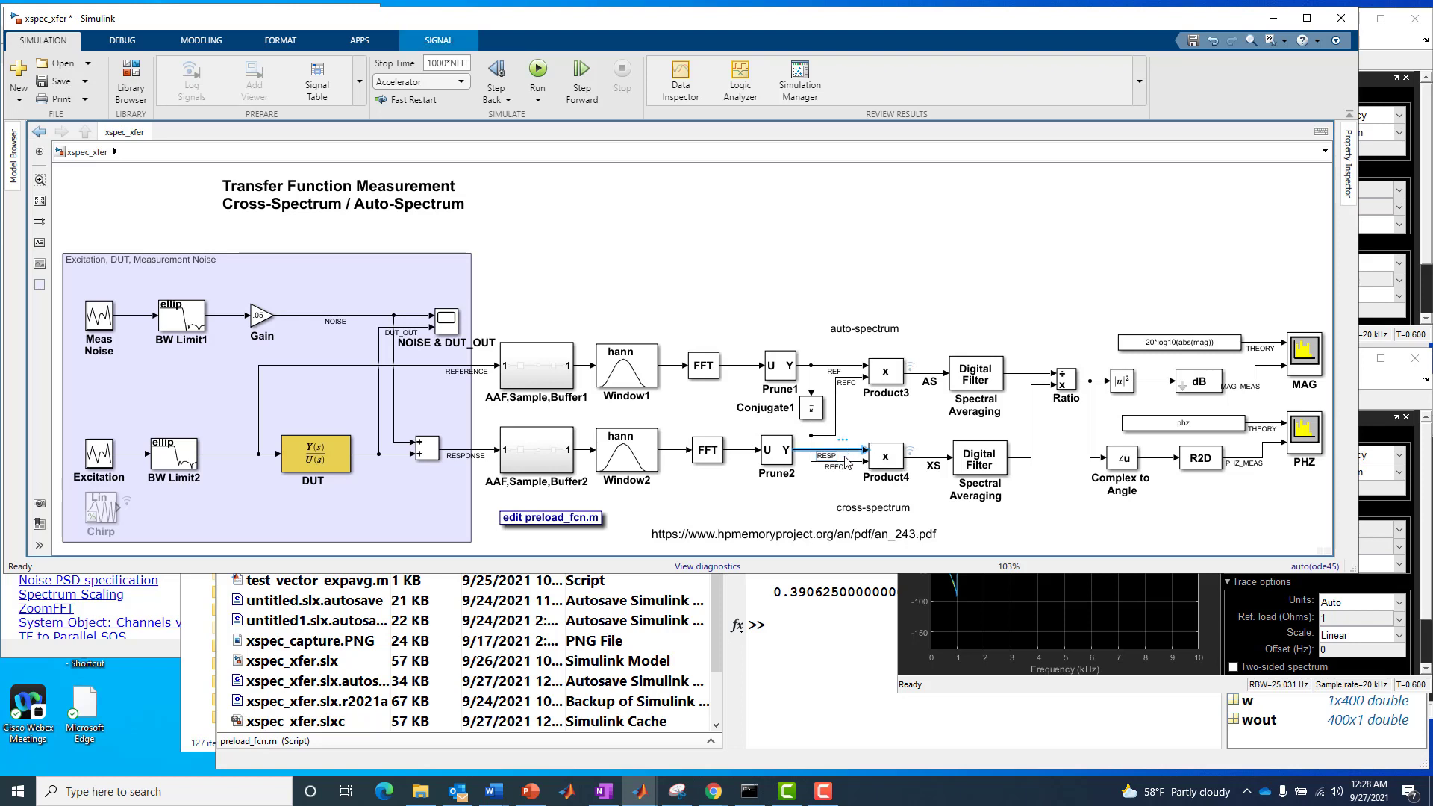
{"action": "left_click", "coordinate": [847, 462]}
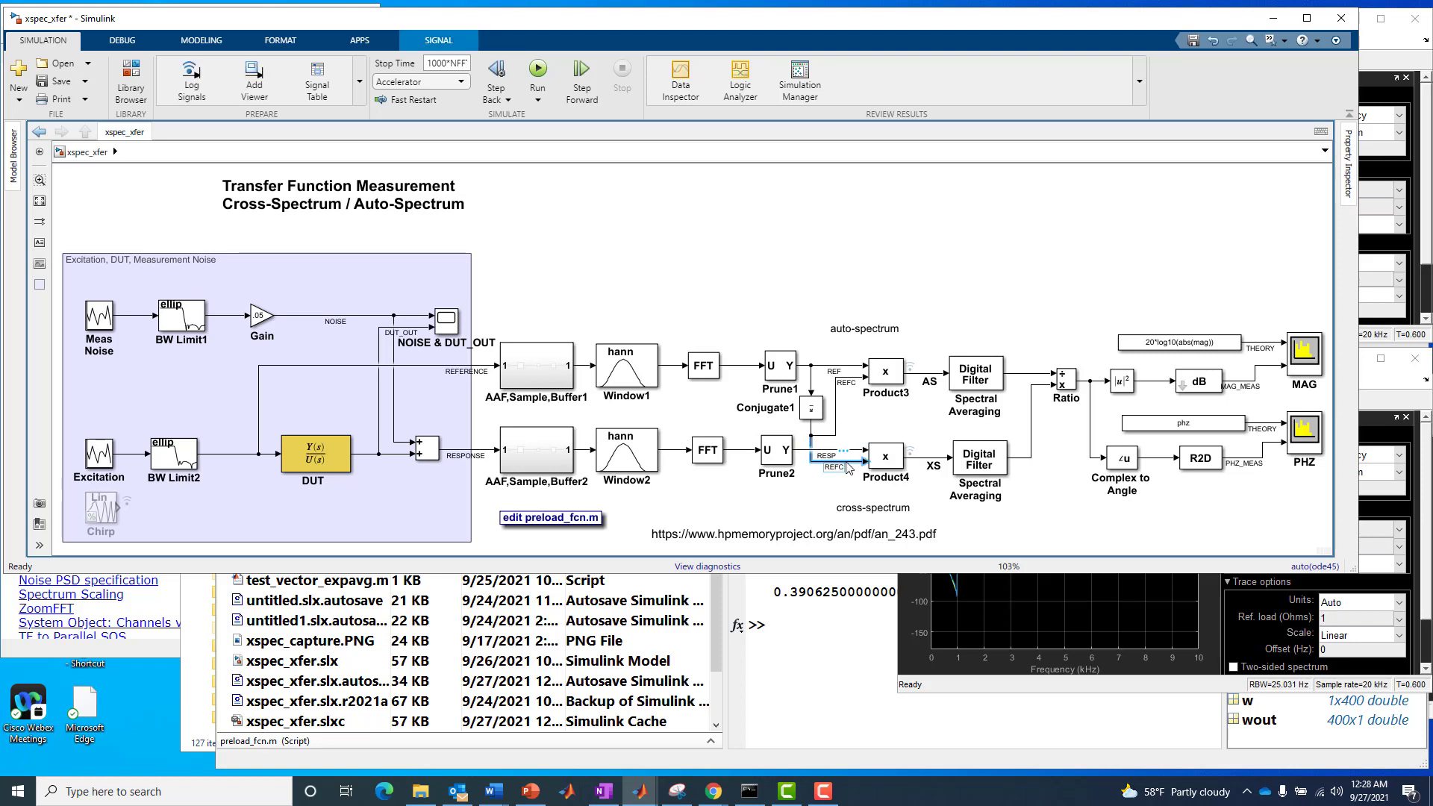
{"action": "left_click", "coordinate": [925, 464]}
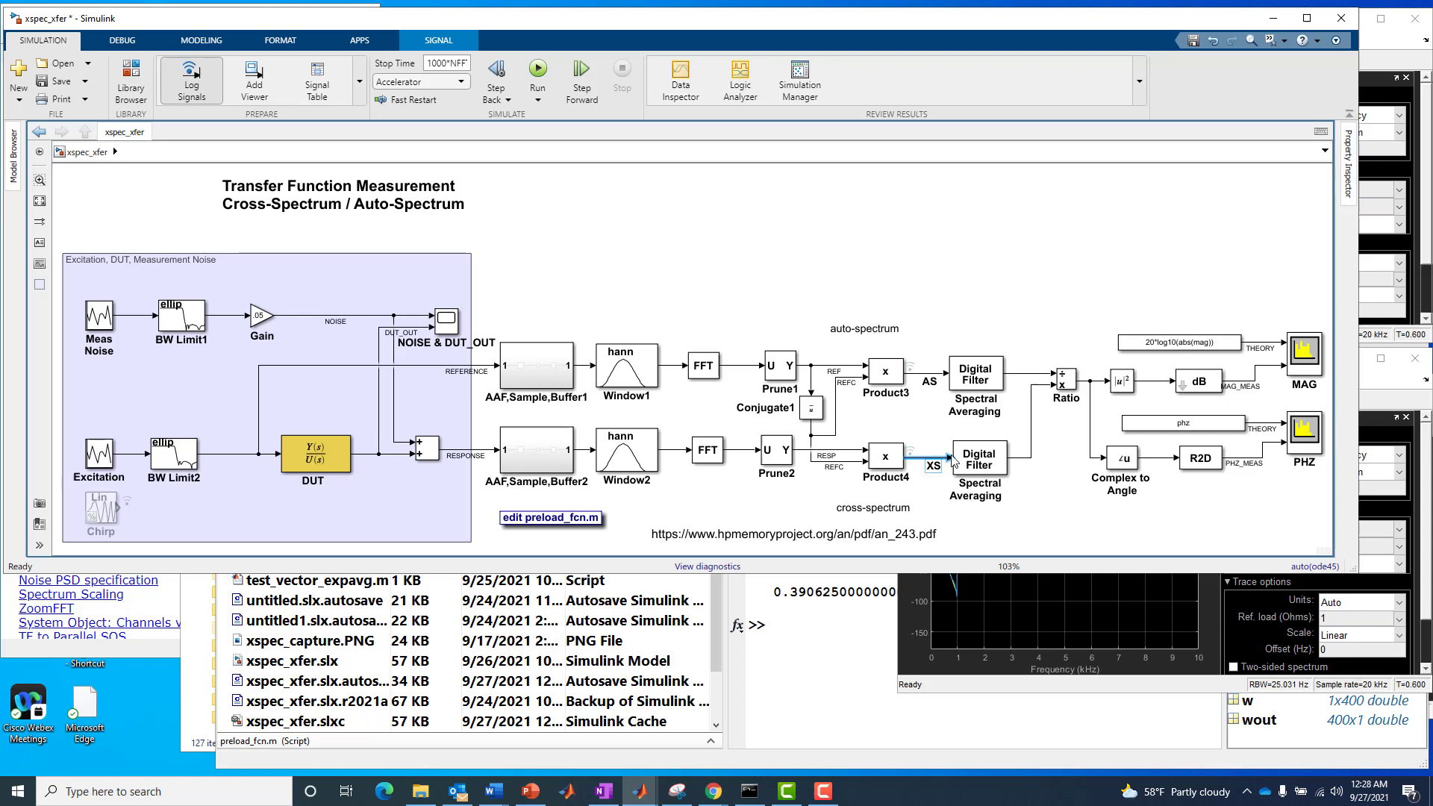
{"action": "left_click", "coordinate": [1025, 461]}
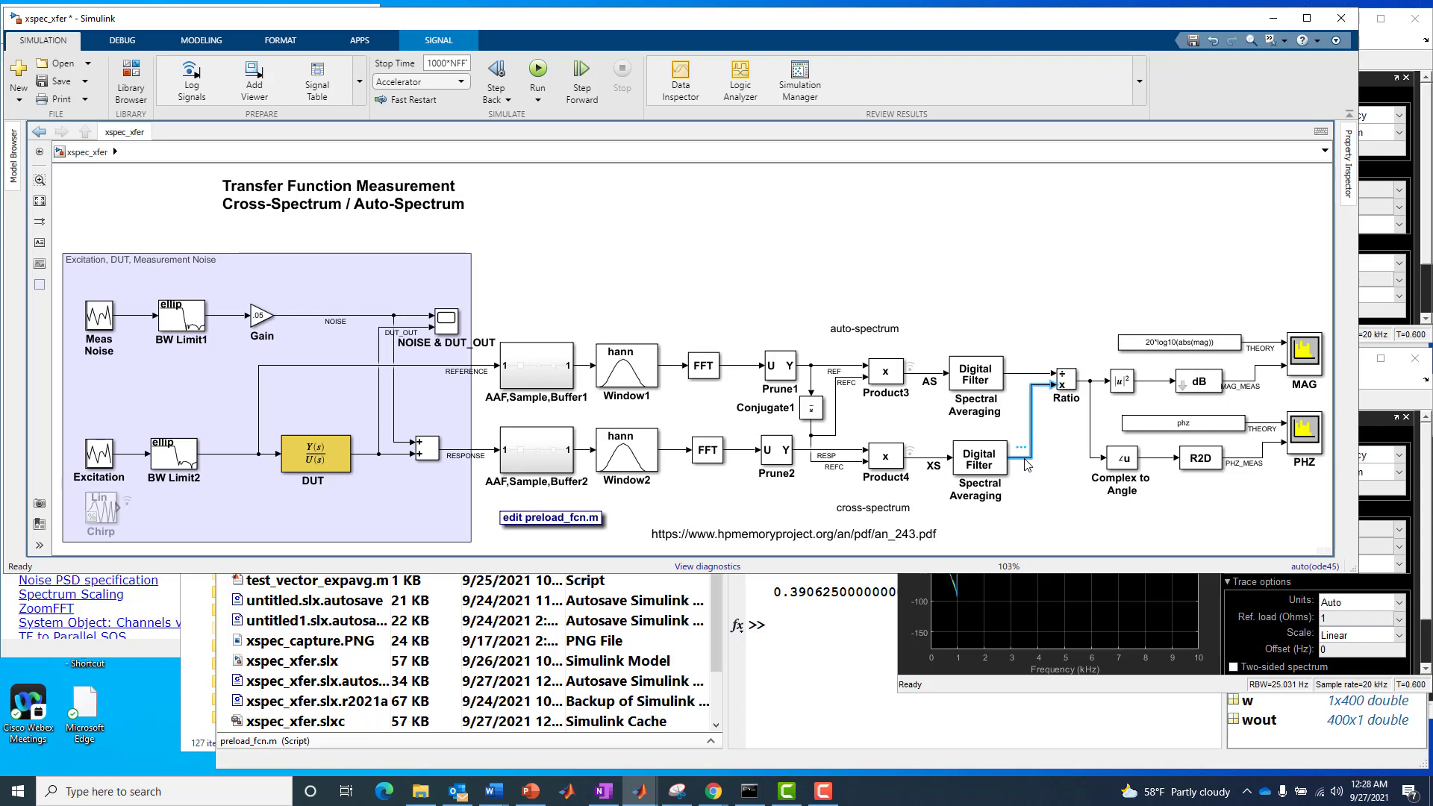
{"action": "left_click", "coordinate": [925, 459]}
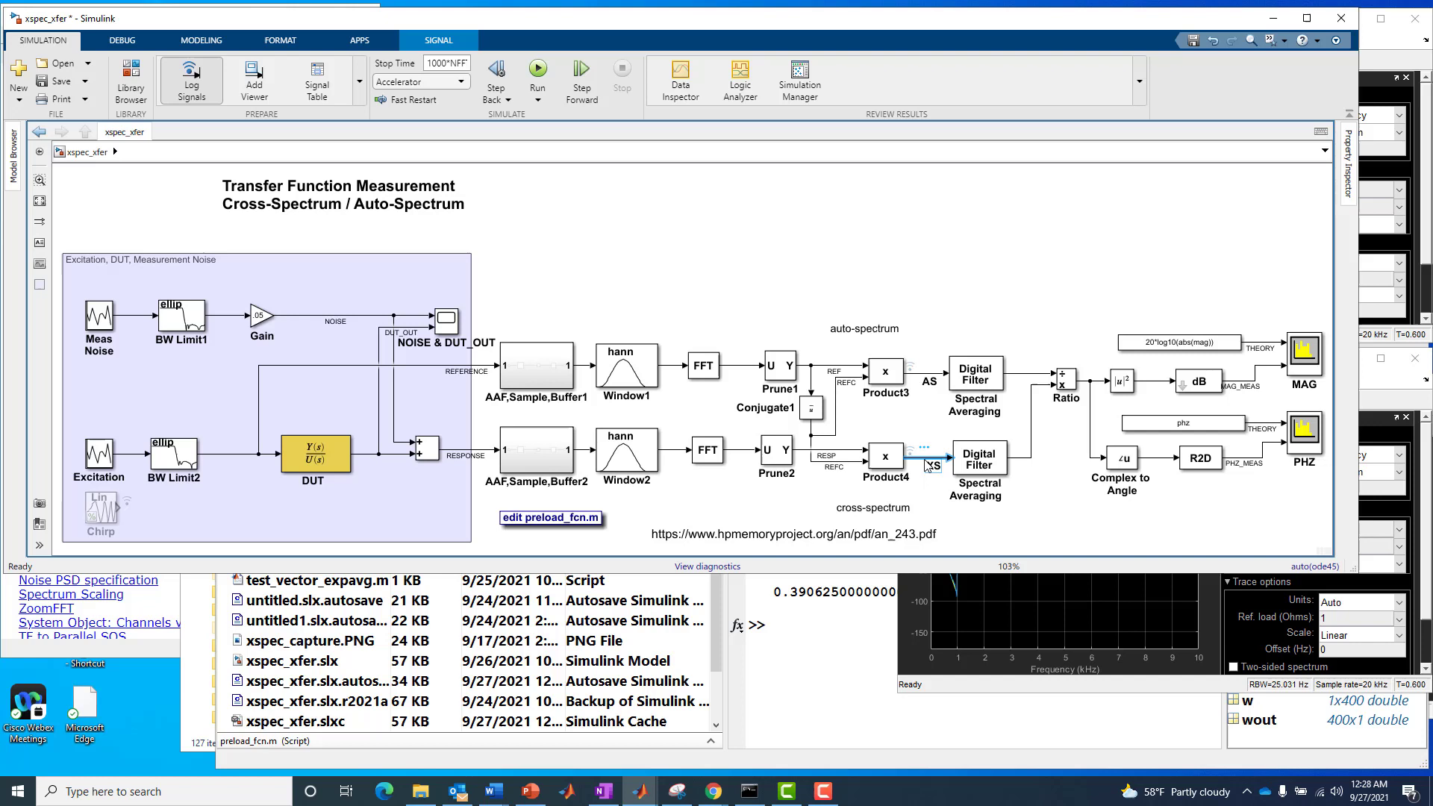
{"action": "left_click", "coordinate": [1082, 499]}
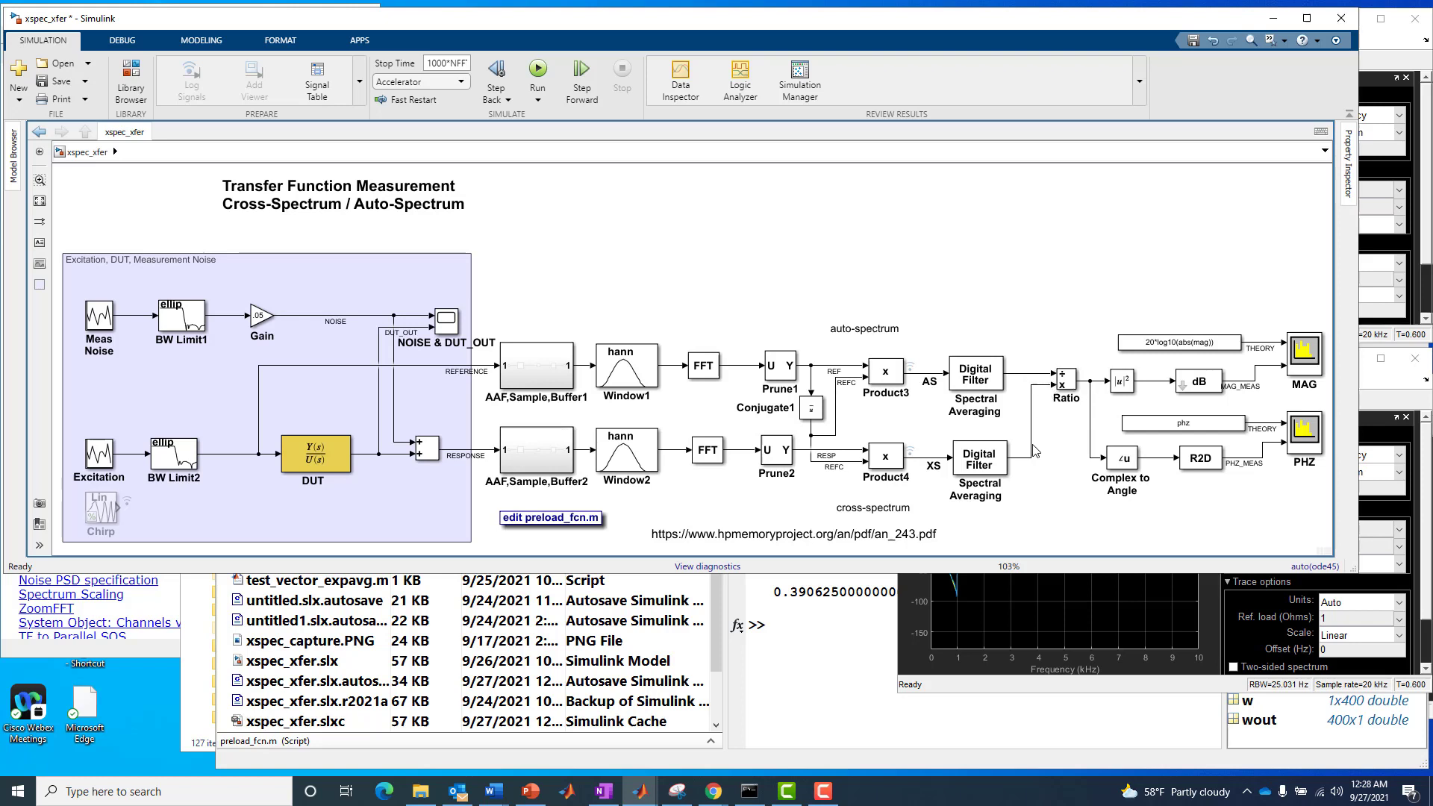
Step: Delete the Ratio output line and branch the filtered XS line into Complex to Angle
{"action": "left_click", "coordinate": [1091, 375]}
{"action": "key", "text": "Delete"}
{"action": "left_click_drag", "start_coordinate": [1031, 456], "coordinate": [1109, 381]}
{"action": "left_click_drag", "start_coordinate": [1101, 457], "coordinate": [1064, 455]}
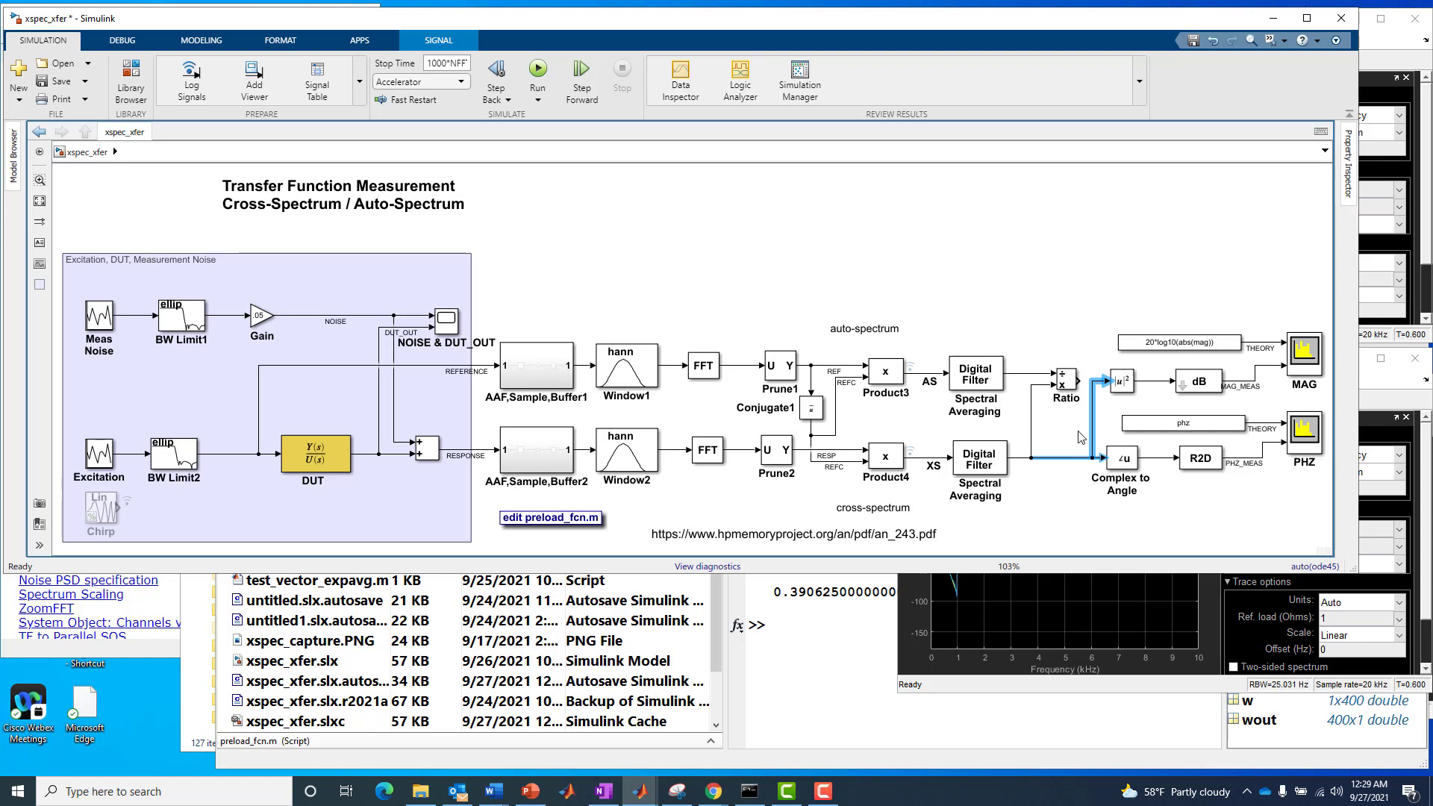
{"action": "left_click", "coordinate": [1065, 435]}
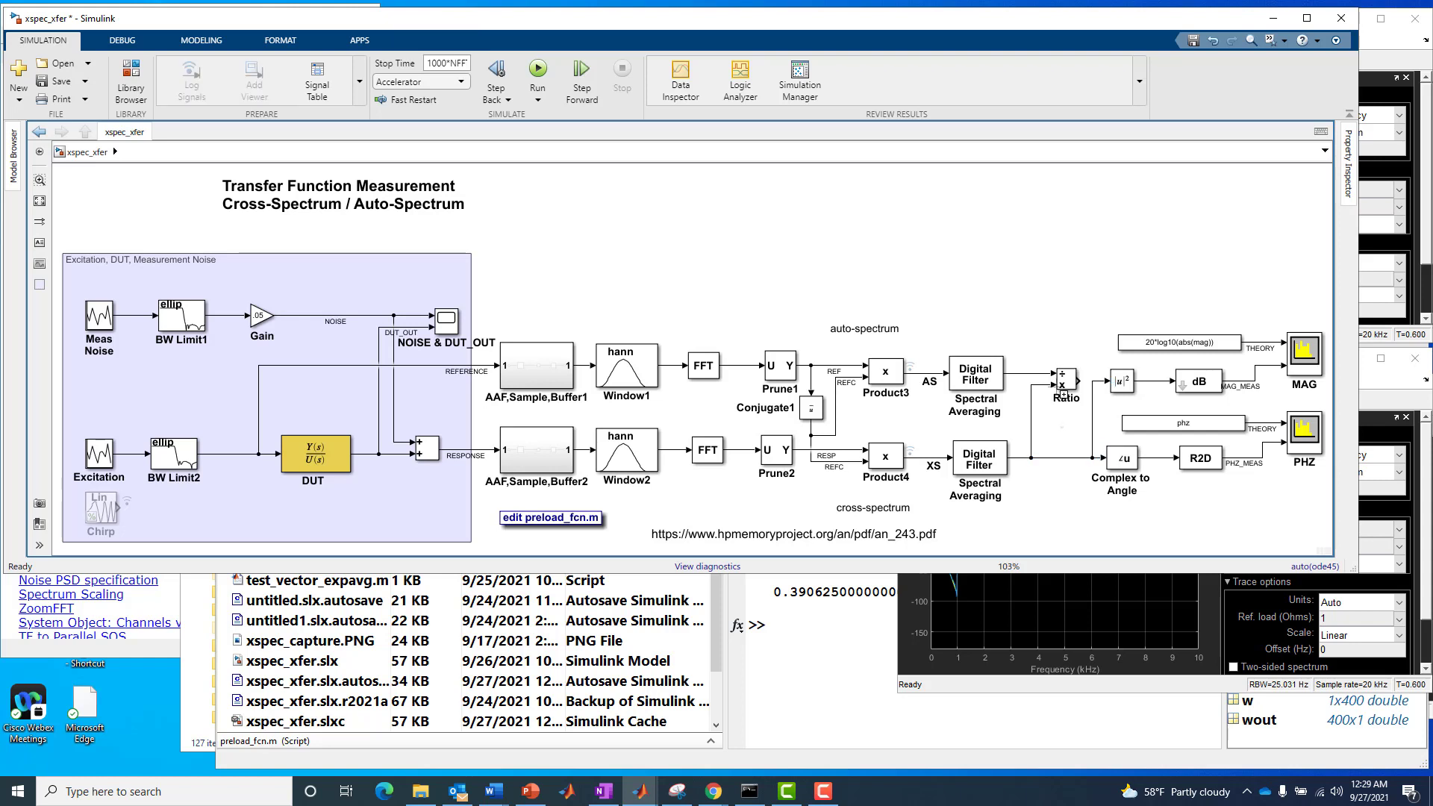
Step: Run the xspec_xfer model so the MAG and PHZ scopes plot measured traces against theory
{"action": "left_click", "coordinate": [537, 69]}
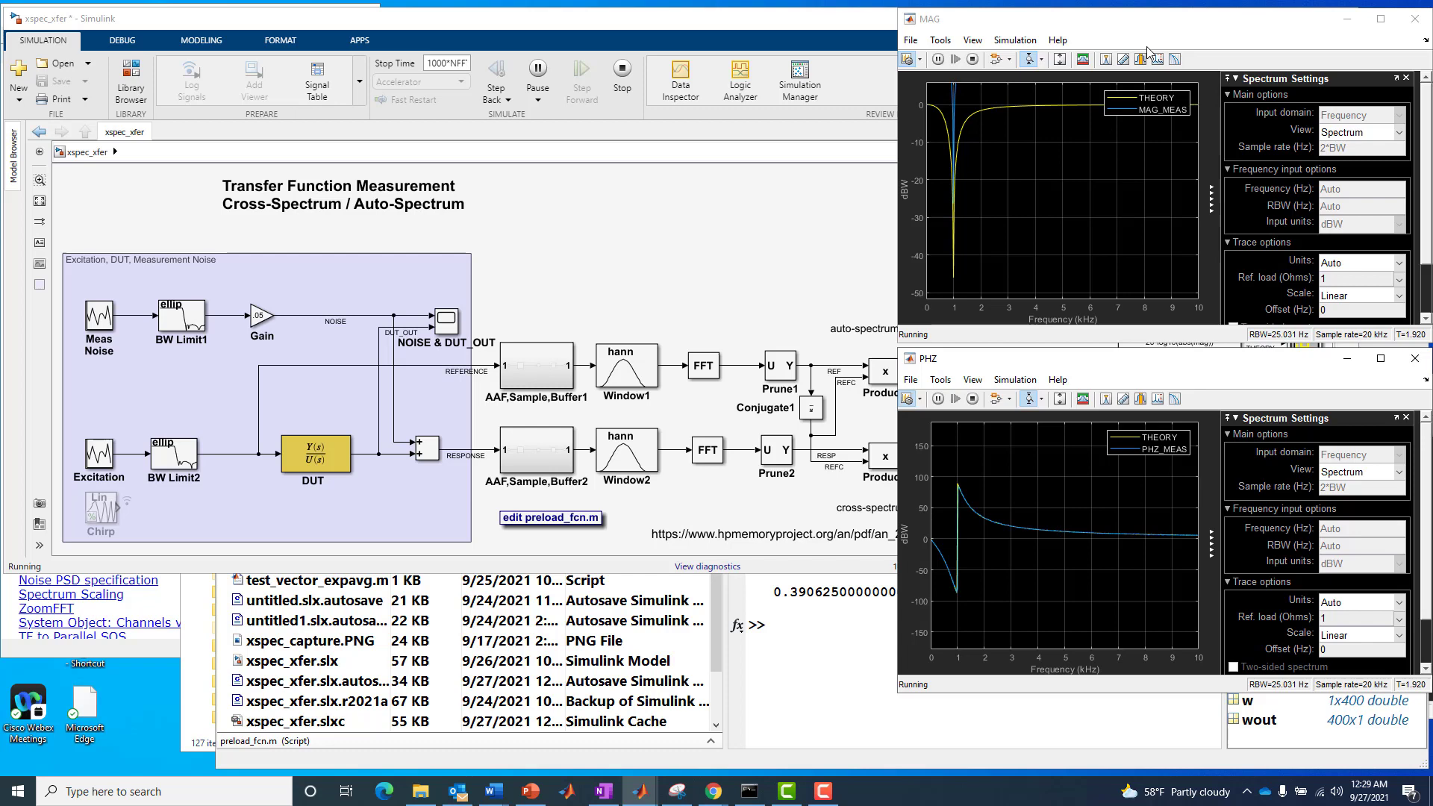
Step: Switch between the MAG and PHZ scope windows and the model, then raise the MAG scope display
{"action": "left_click", "coordinate": [1039, 109]}
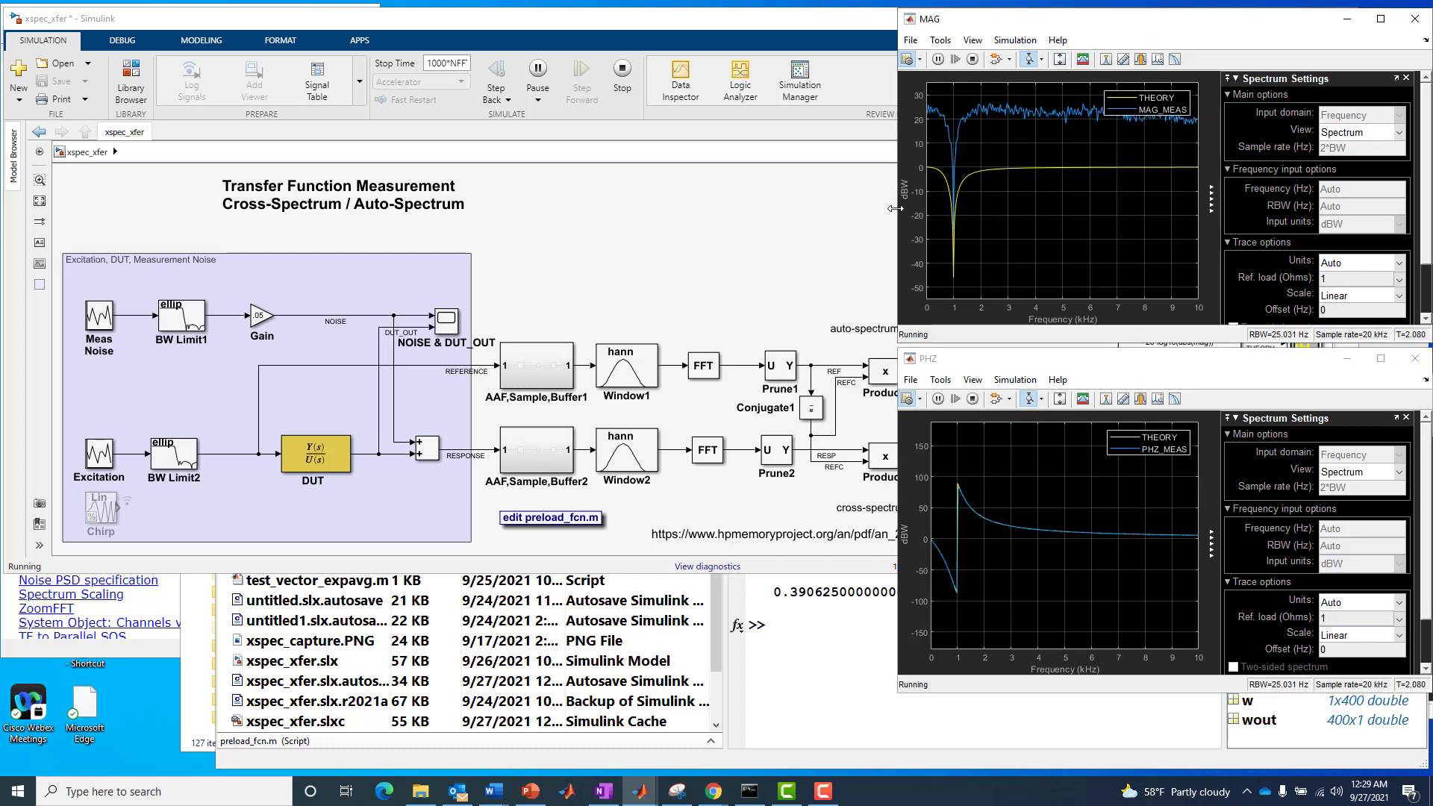
{"action": "left_click", "coordinate": [1044, 349]}
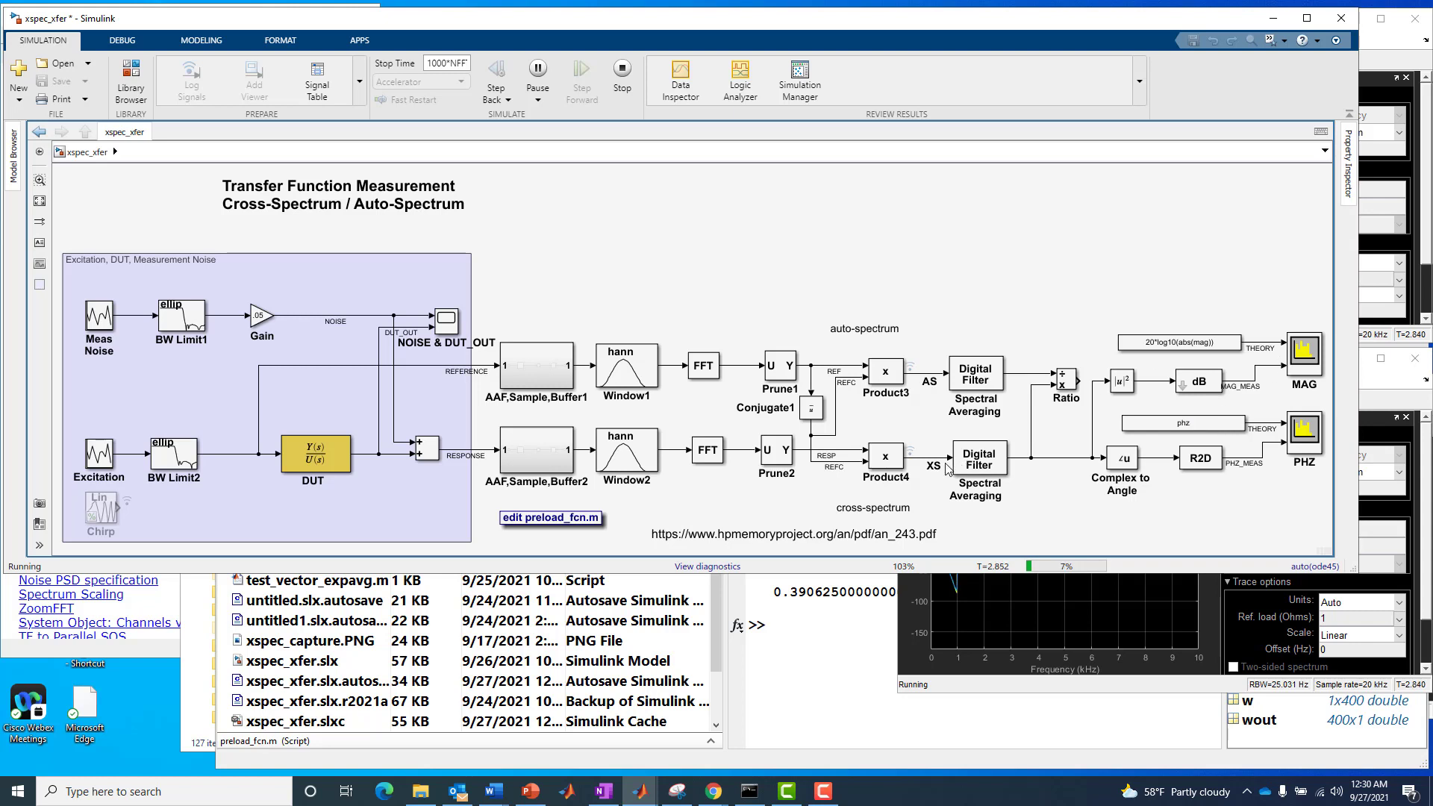
{"action": "left_click", "coordinate": [1211, 615]}
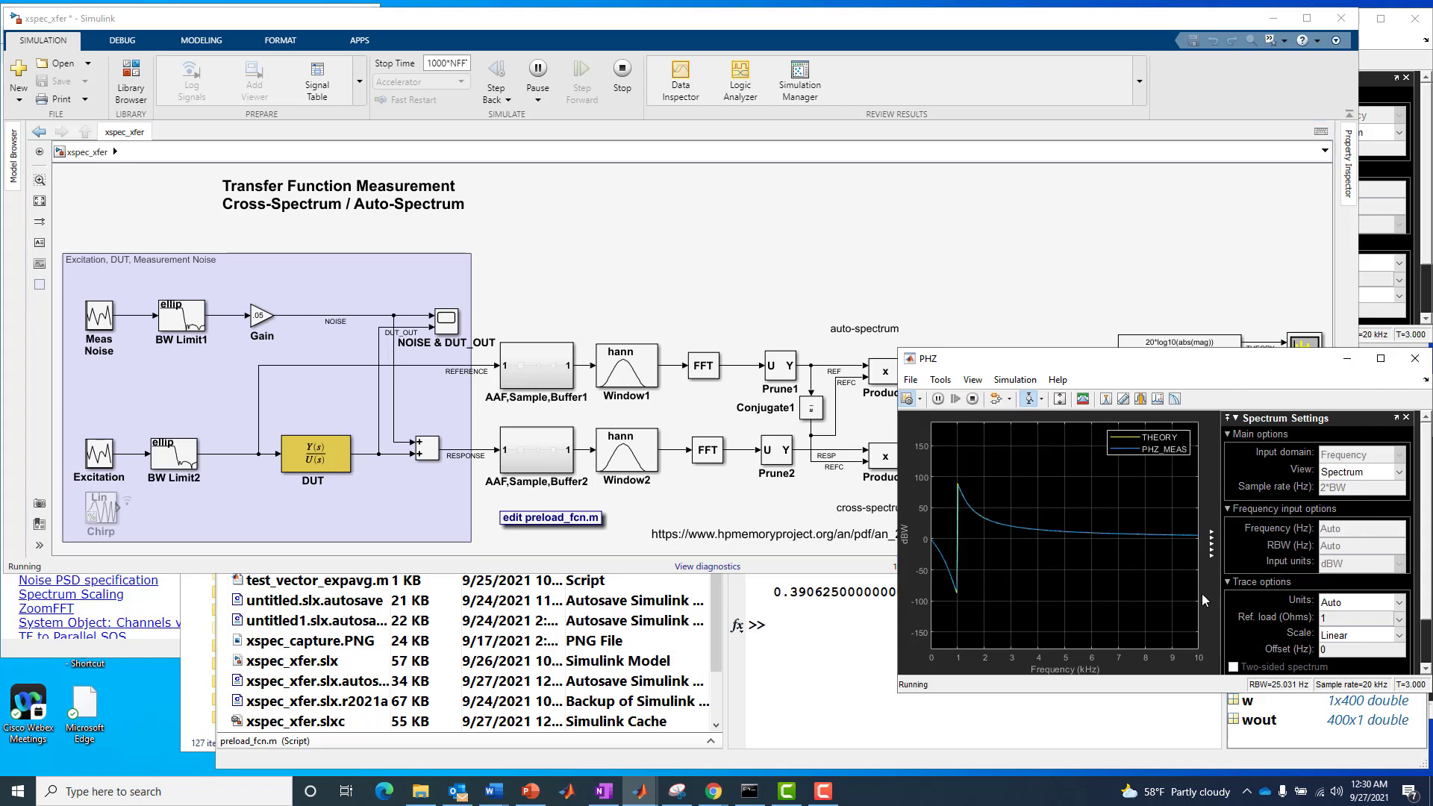
{"action": "left_click", "coordinate": [842, 262]}
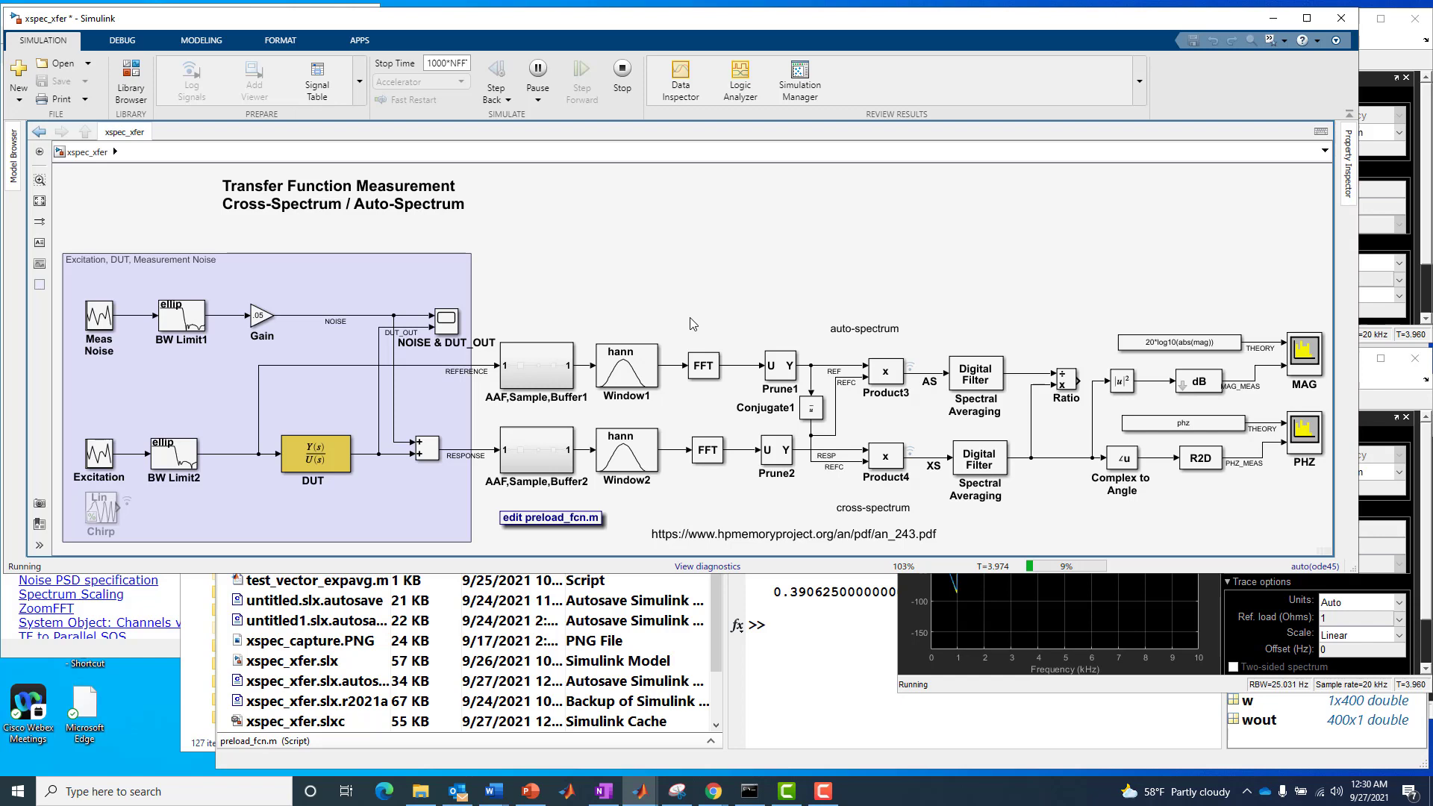
{"action": "double_click", "coordinate": [1310, 363]}
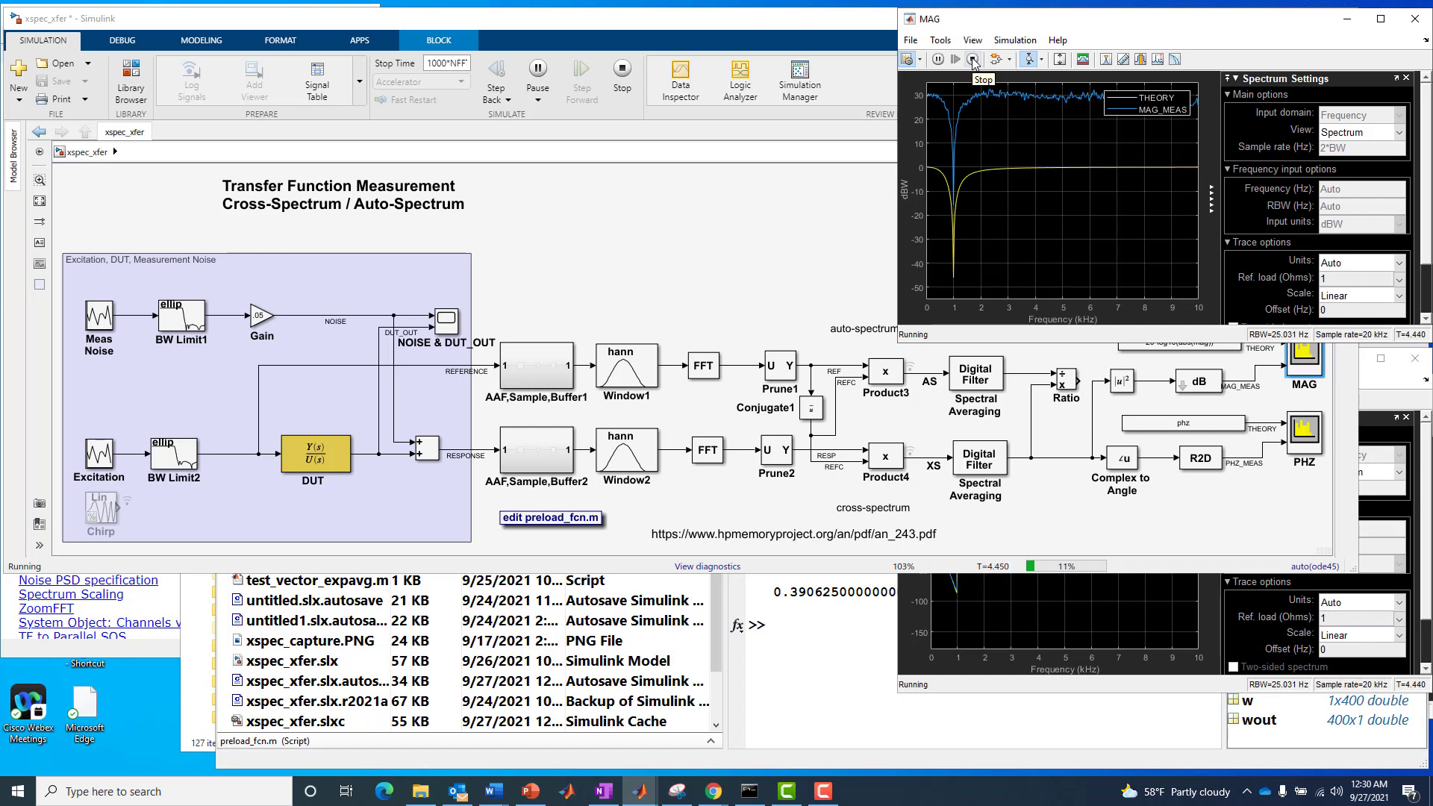
Step: Stop the simulation and zoom the MAG plot vertically to 15–35 dBW
{"action": "left_click", "coordinate": [972, 63]}
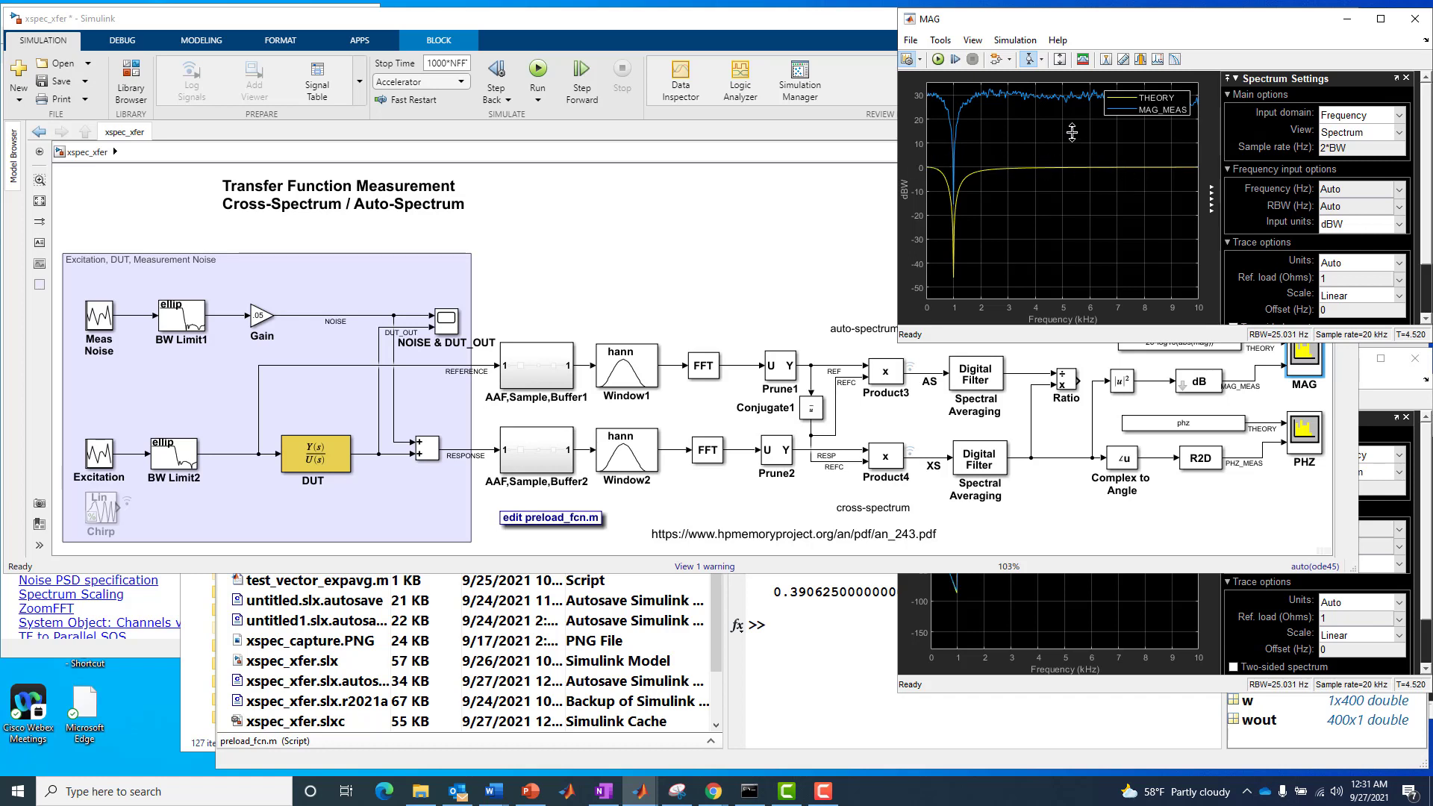
{"action": "left_click_drag", "start_coordinate": [1071, 133], "coordinate": [1079, 75]}
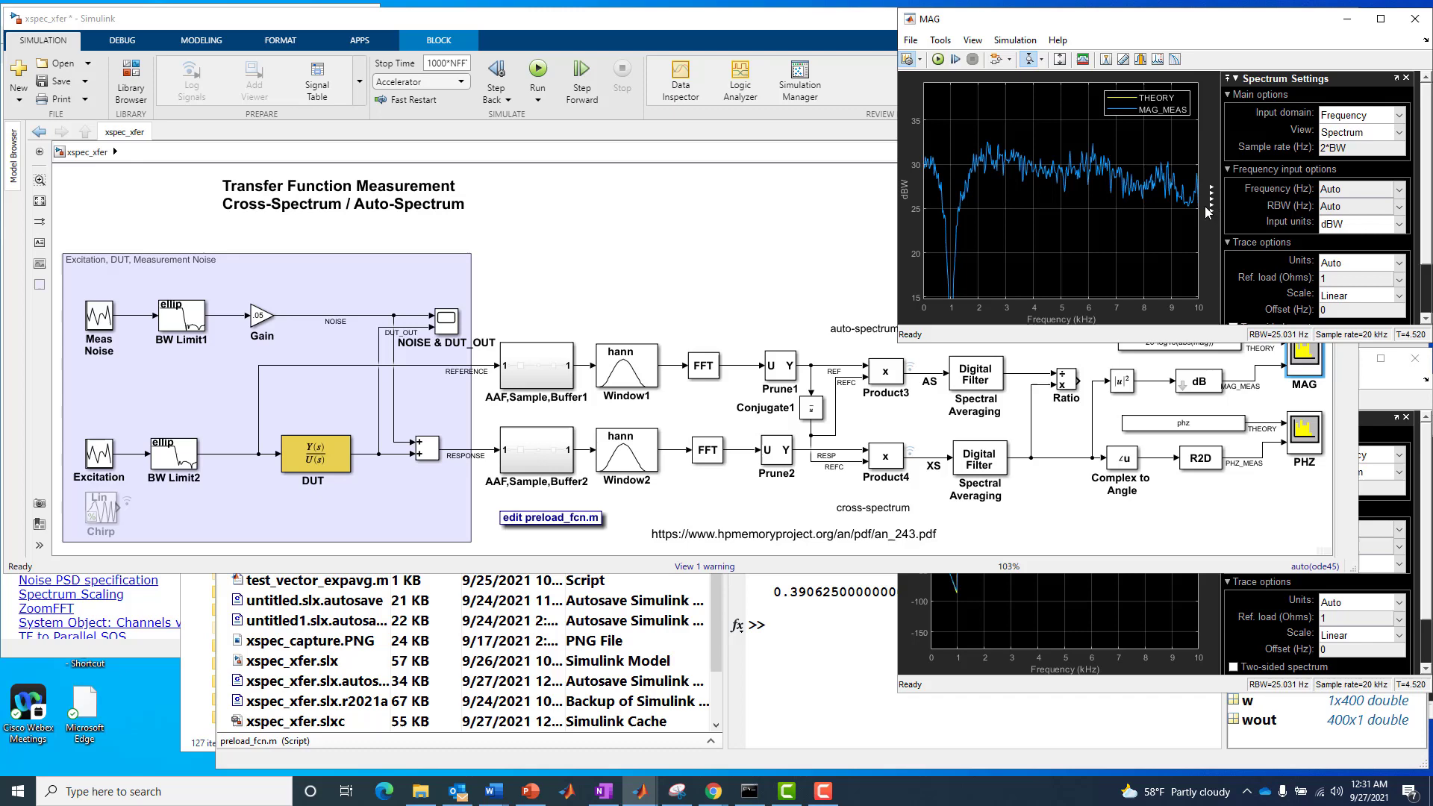
Step: Inside AAF,Sample,Buffer1, inspect the Analog Filter Design1 passband ripple setting and close its parameters
{"action": "double_click", "coordinate": [542, 369]}
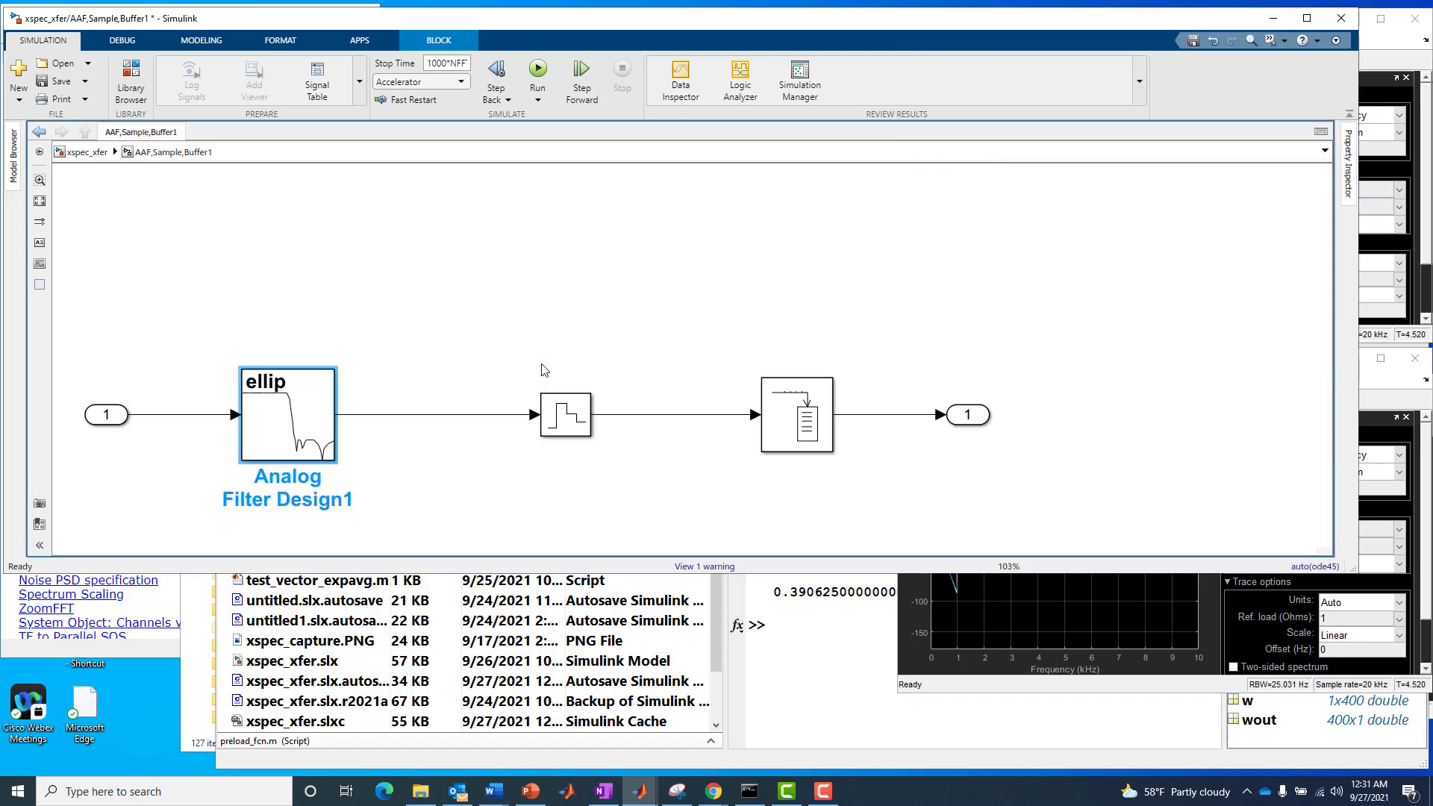
{"action": "double_click", "coordinate": [274, 419]}
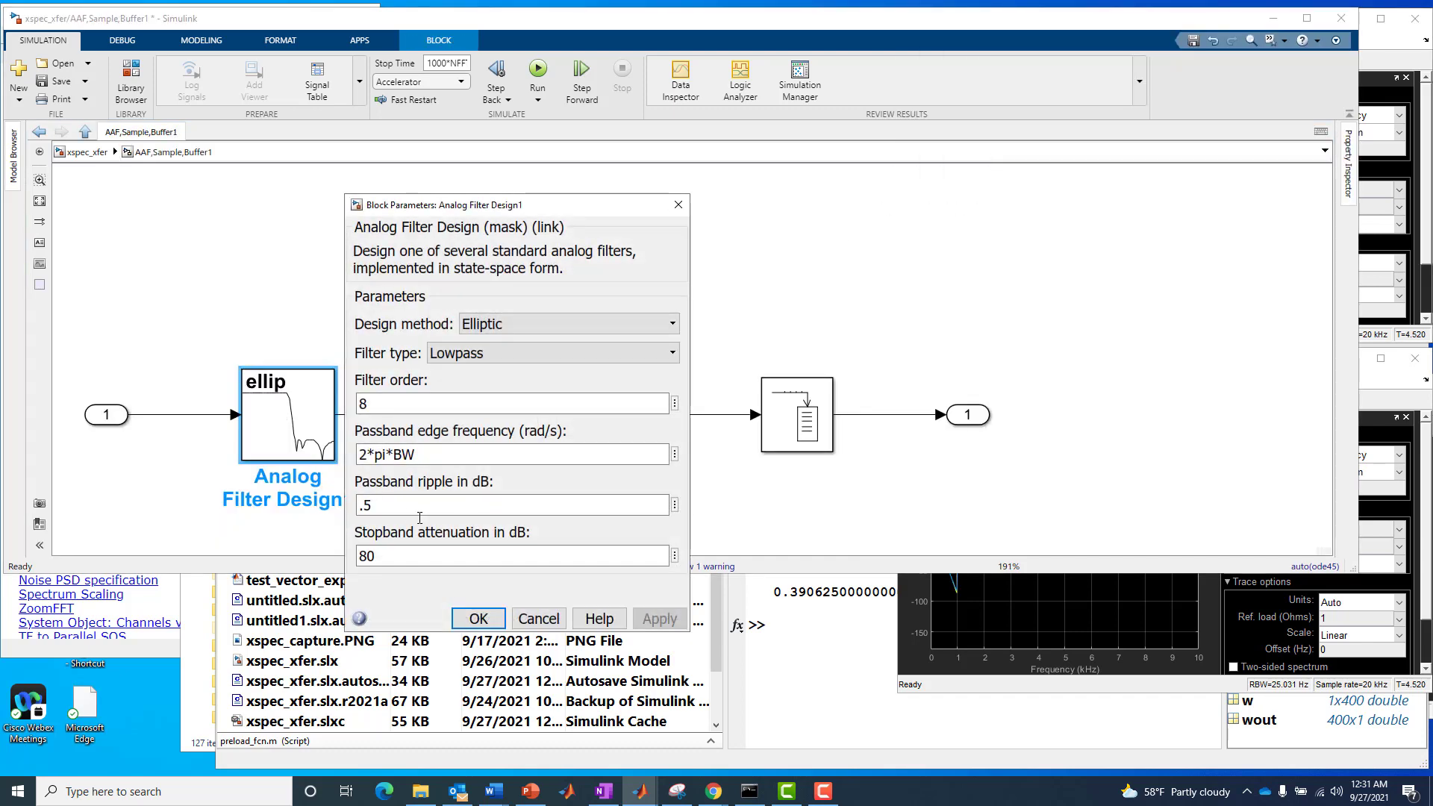
{"action": "double_click", "coordinate": [413, 512]}
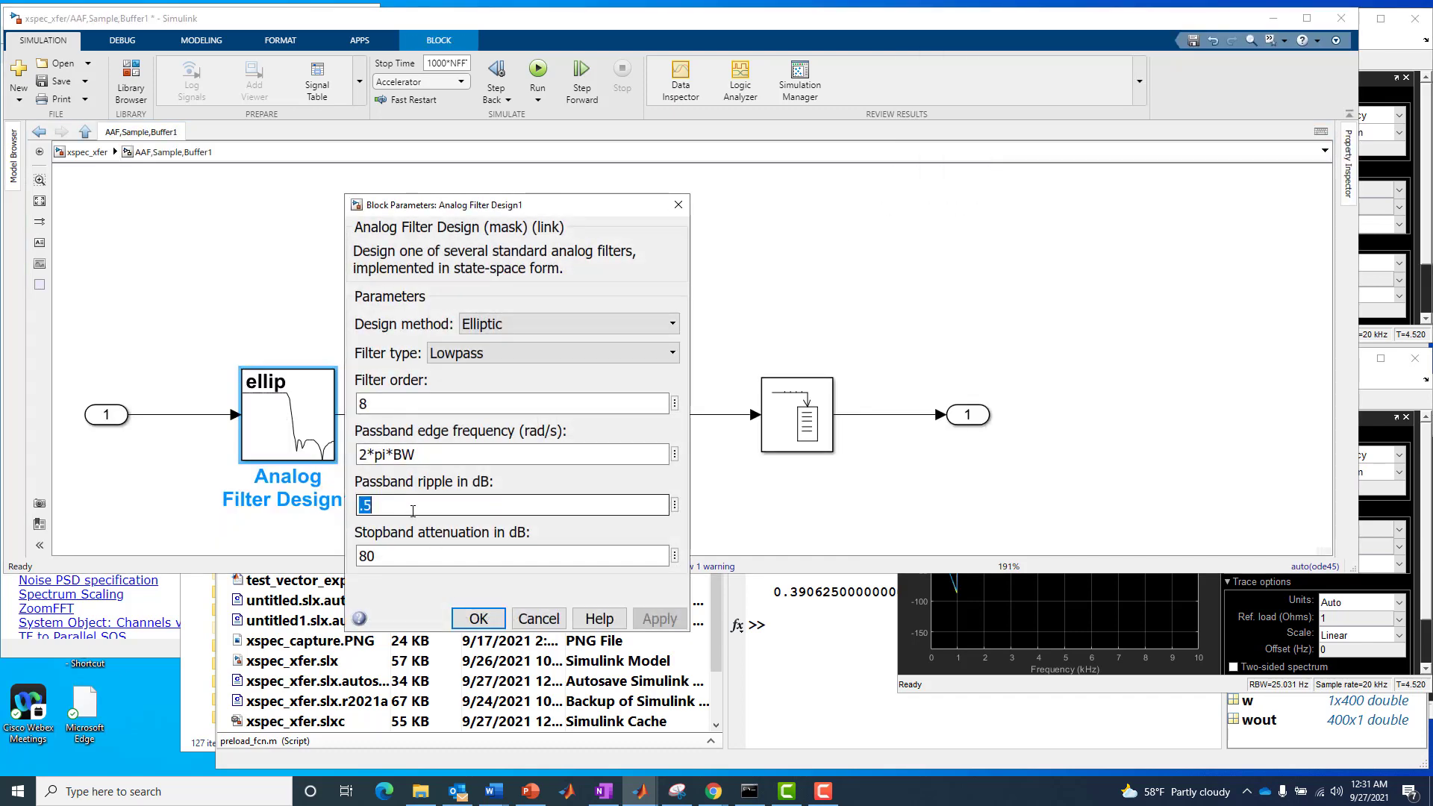
{"action": "left_click", "coordinate": [478, 618]}
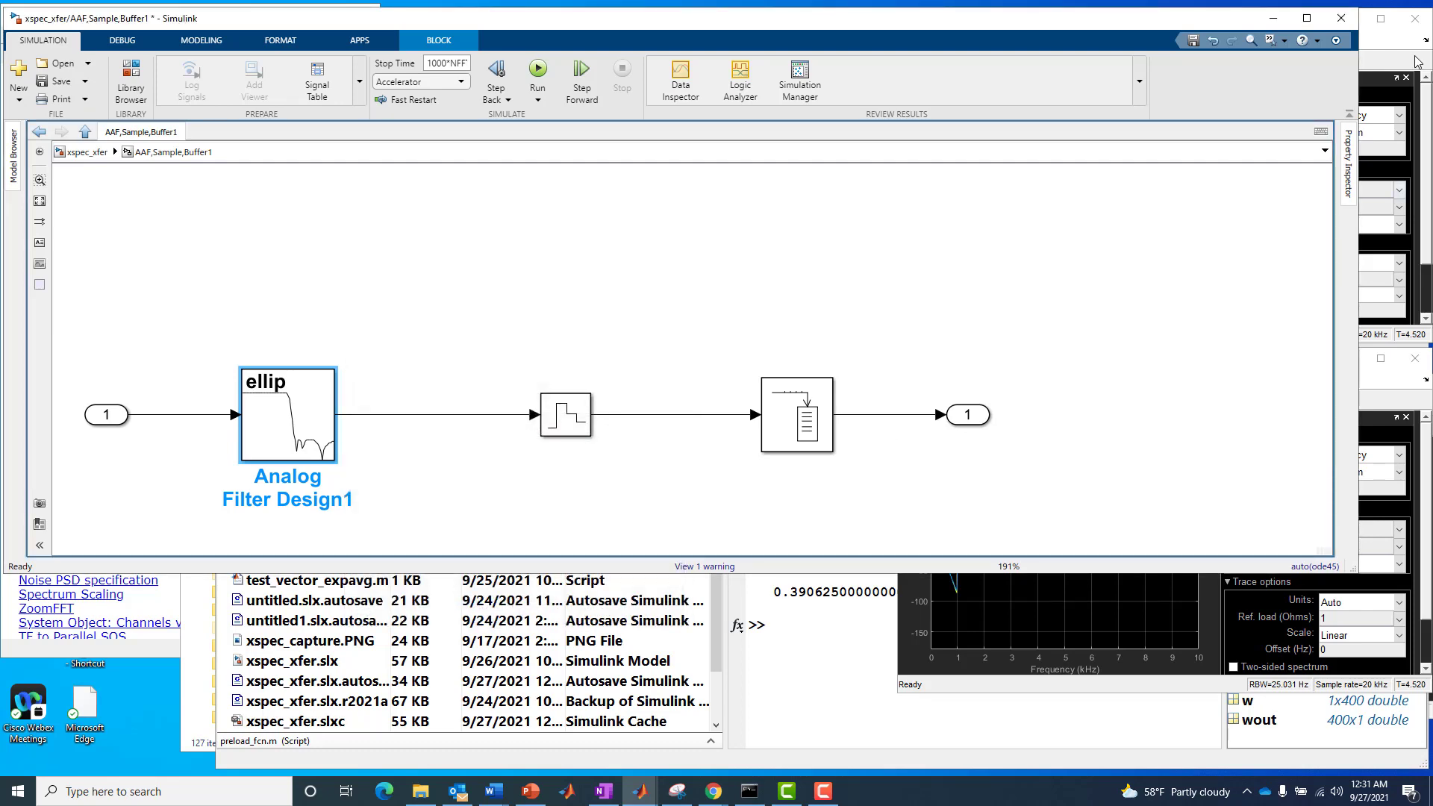
Step: Glance at the MAG scope, then go up to the top-level xspec_xfer model
{"action": "left_click", "coordinate": [1369, 133]}
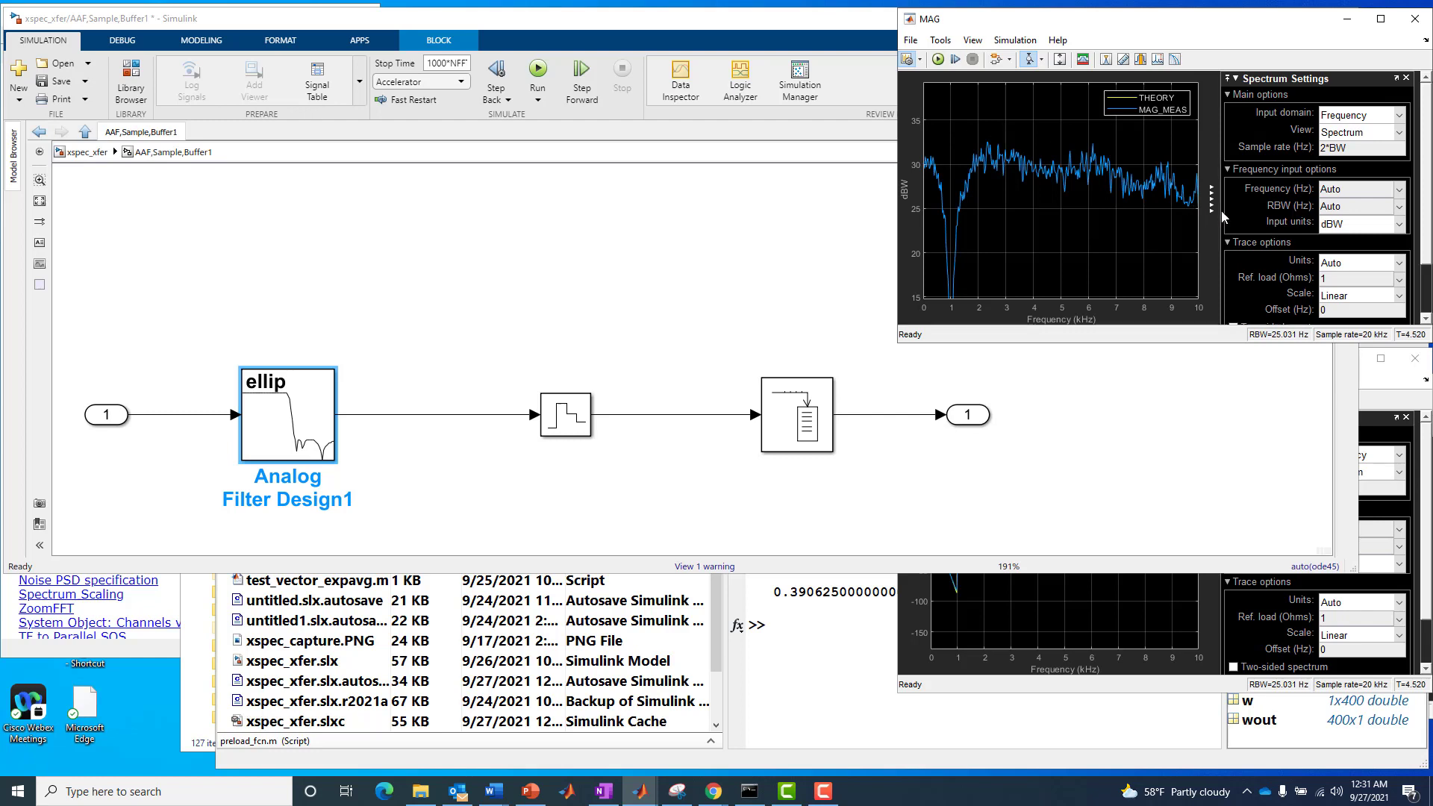
{"action": "left_click", "coordinate": [623, 292]}
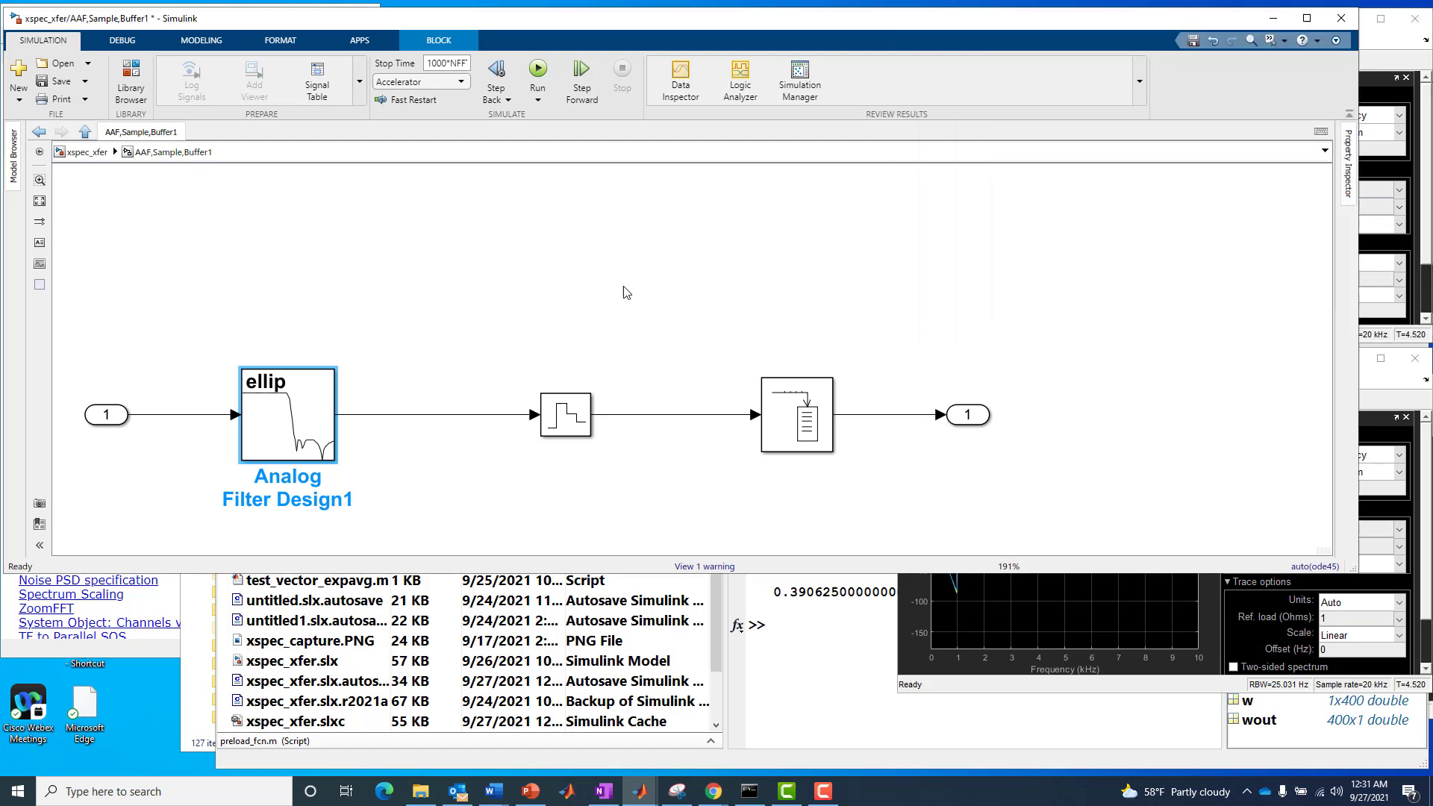
{"action": "left_click", "coordinate": [84, 132]}
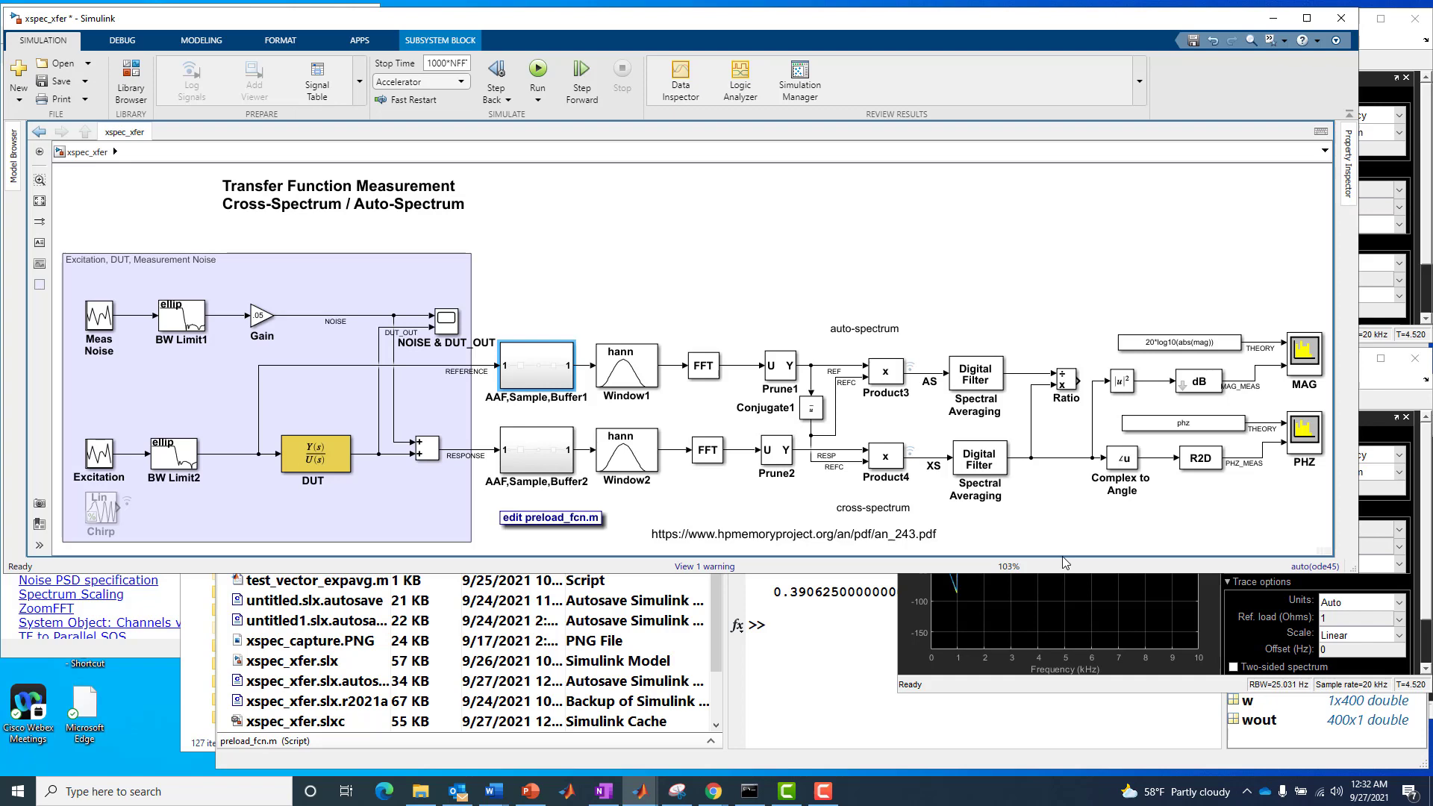
{"action": "left_click", "coordinate": [1407, 60]}
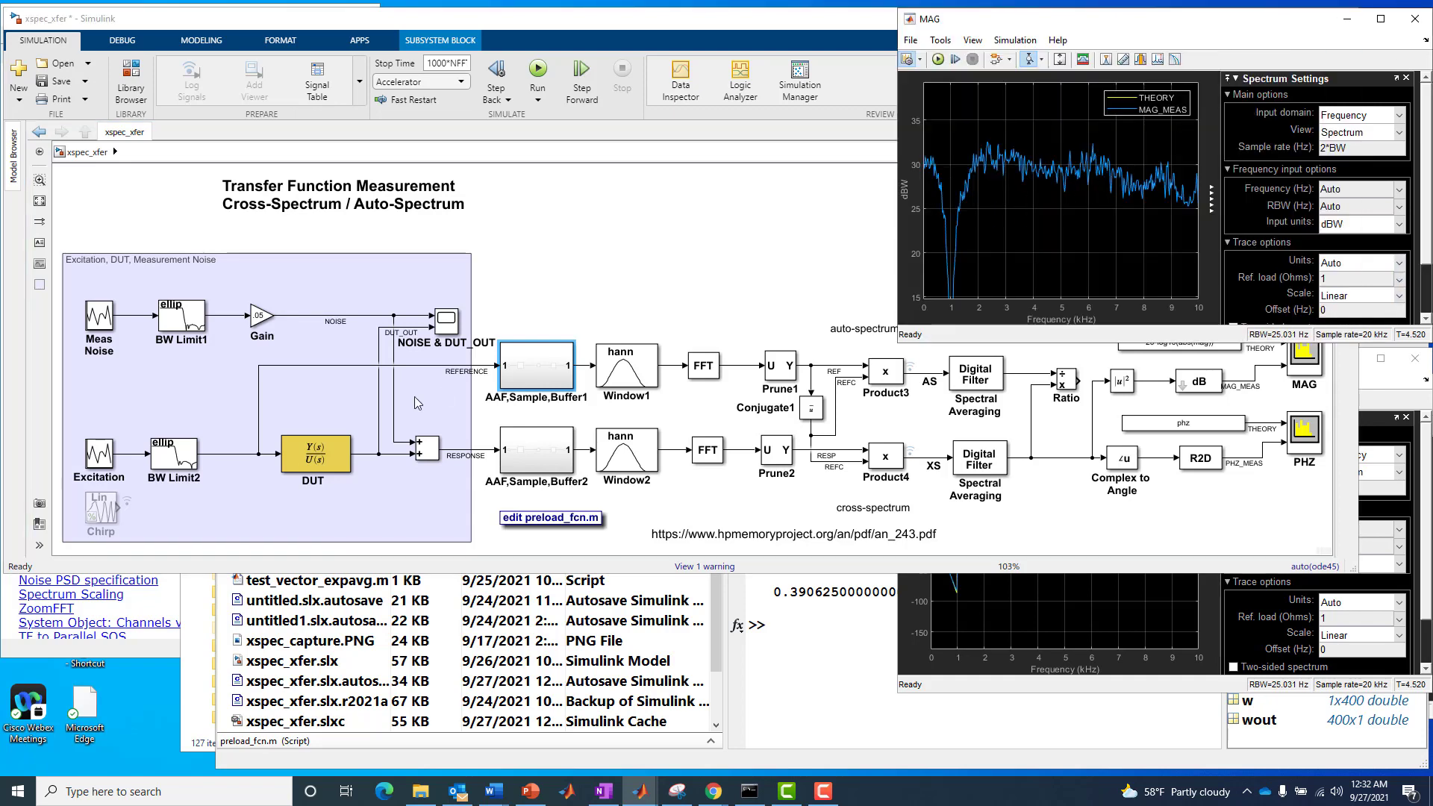
{"action": "double_click", "coordinate": [532, 379]}
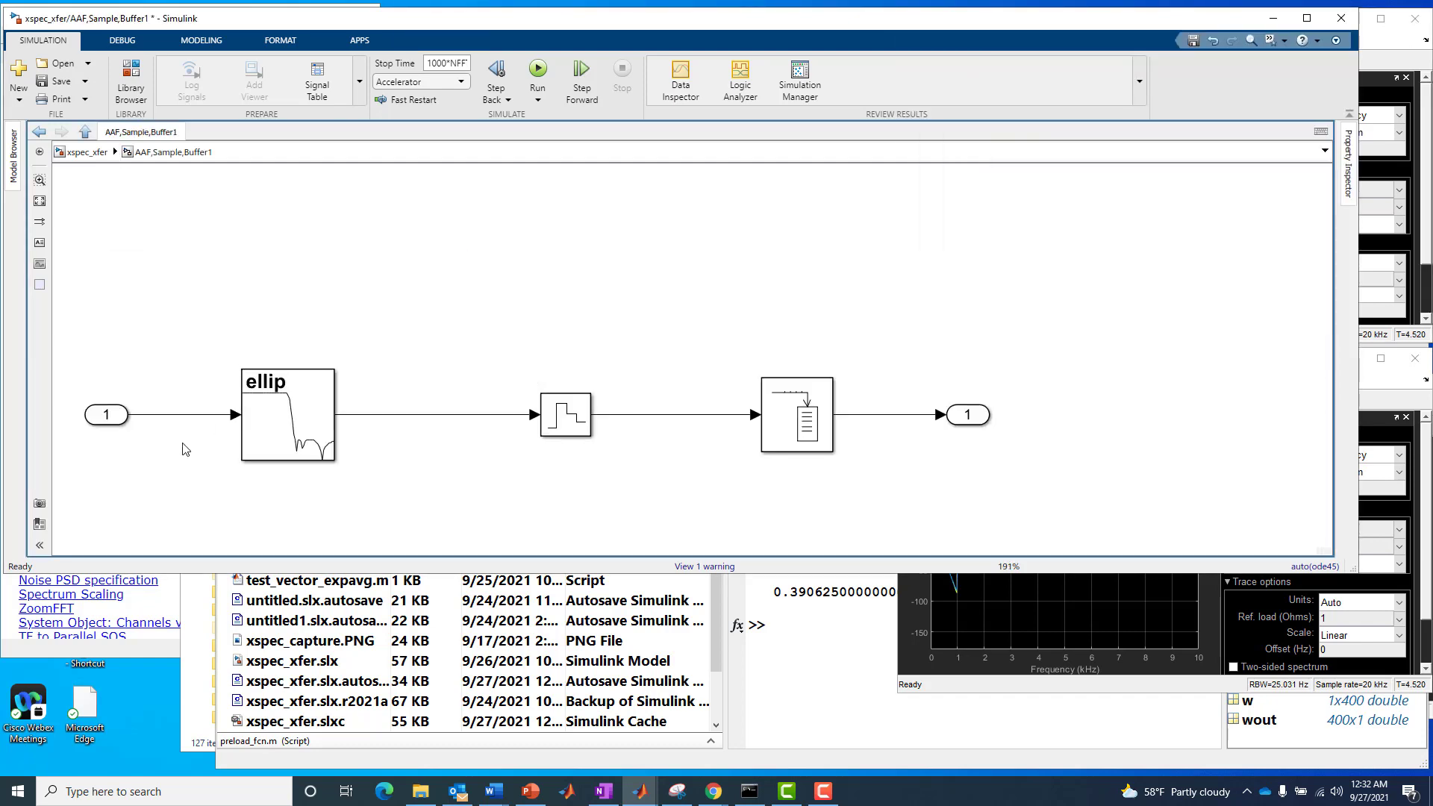
{"action": "left_click", "coordinate": [254, 431]}
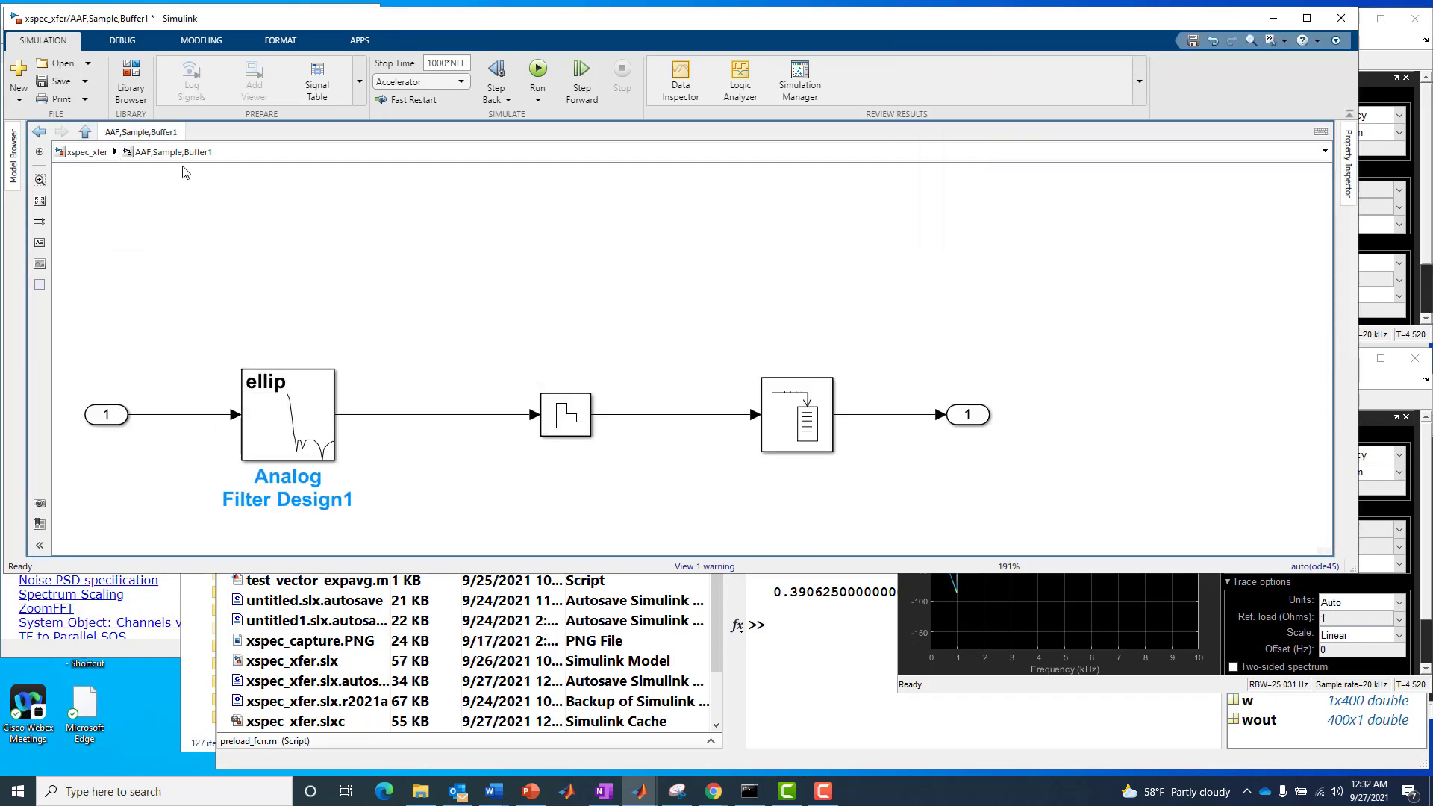
{"action": "left_click", "coordinate": [84, 132]}
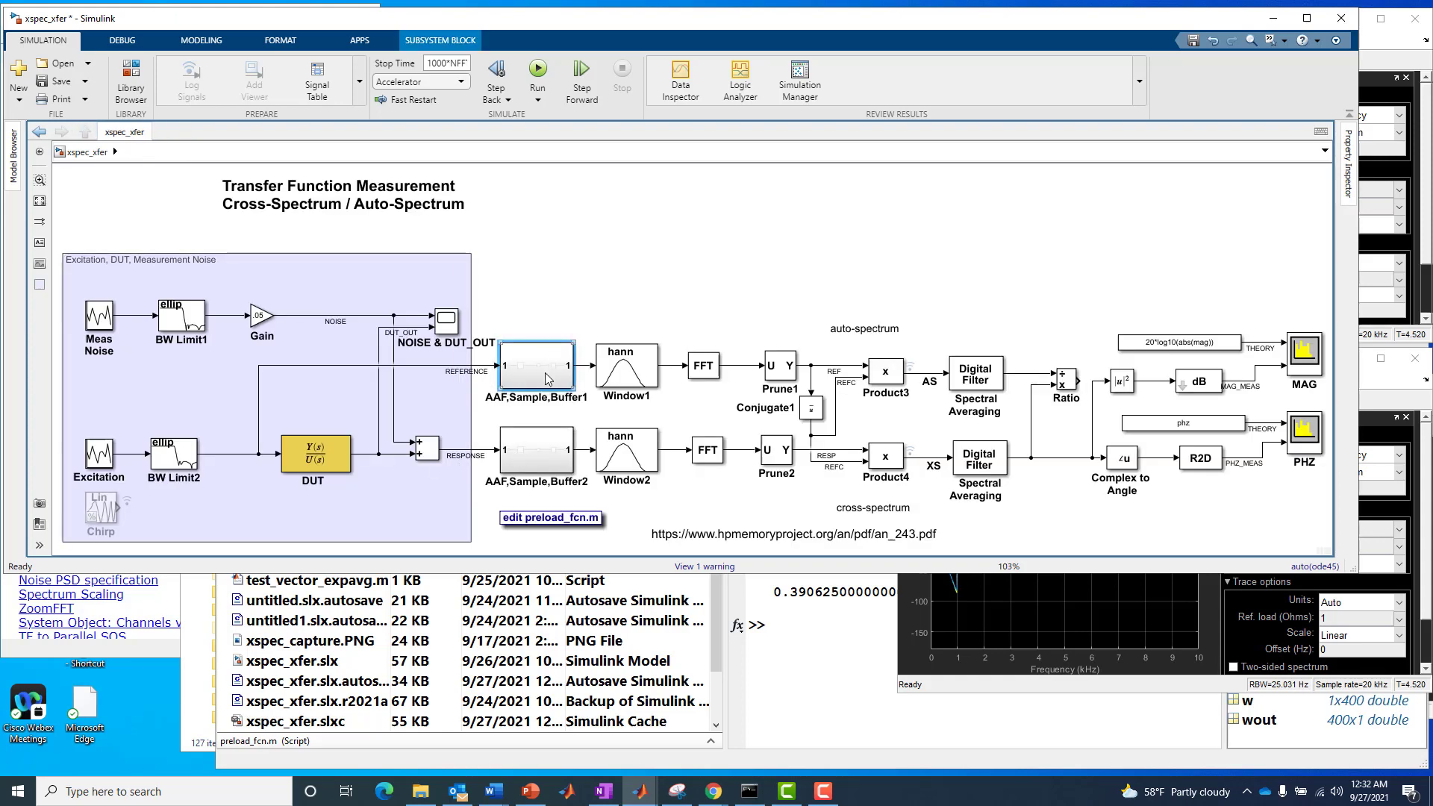
{"action": "left_click", "coordinate": [1069, 384]}
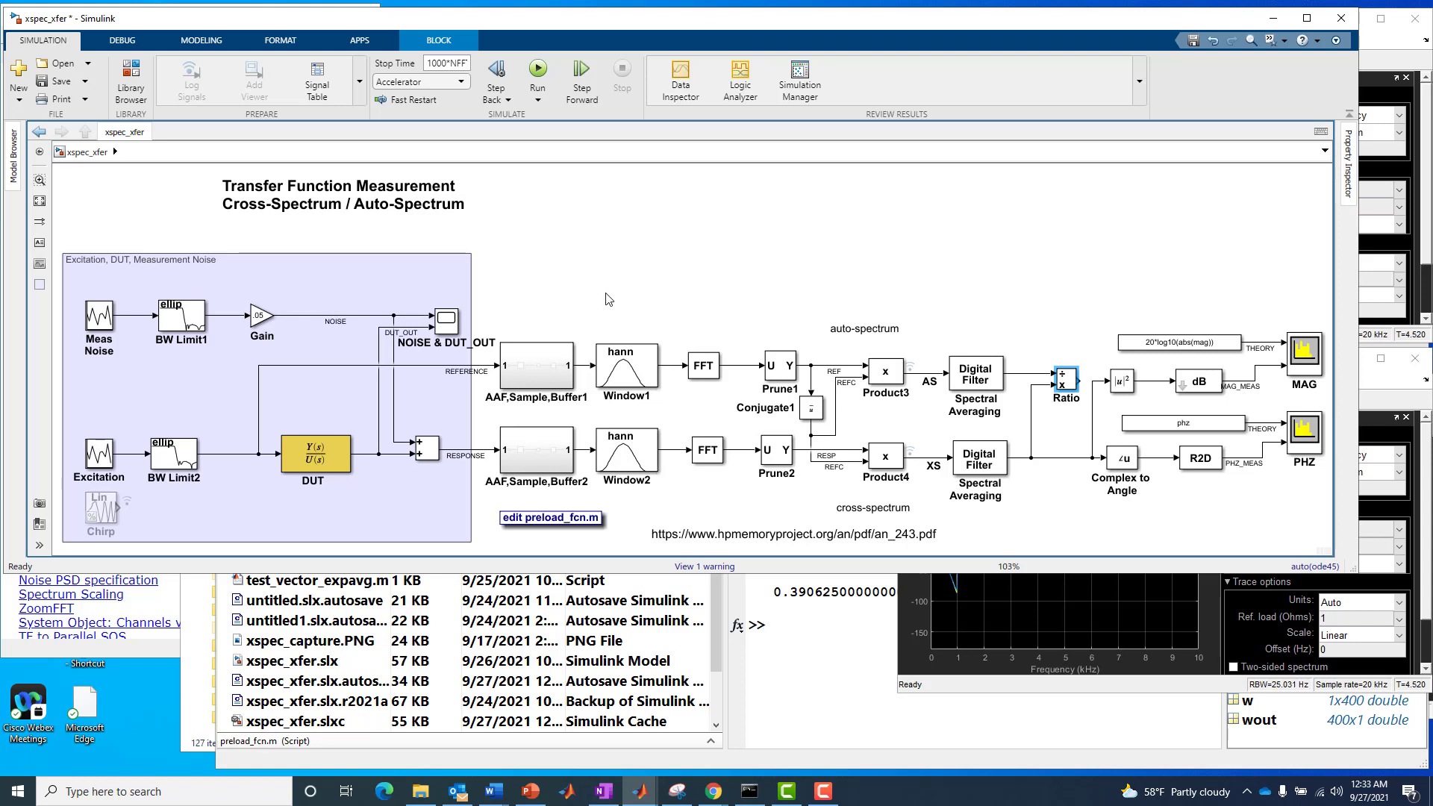
Step: Highlight the blocks up to Window1, then the BW Limit2, Excitation and Window1 hann blocks
{"action": "left_click_drag", "start_coordinate": [602, 297], "coordinate": [643, 477]}
{"action": "left_click", "coordinate": [709, 509]}
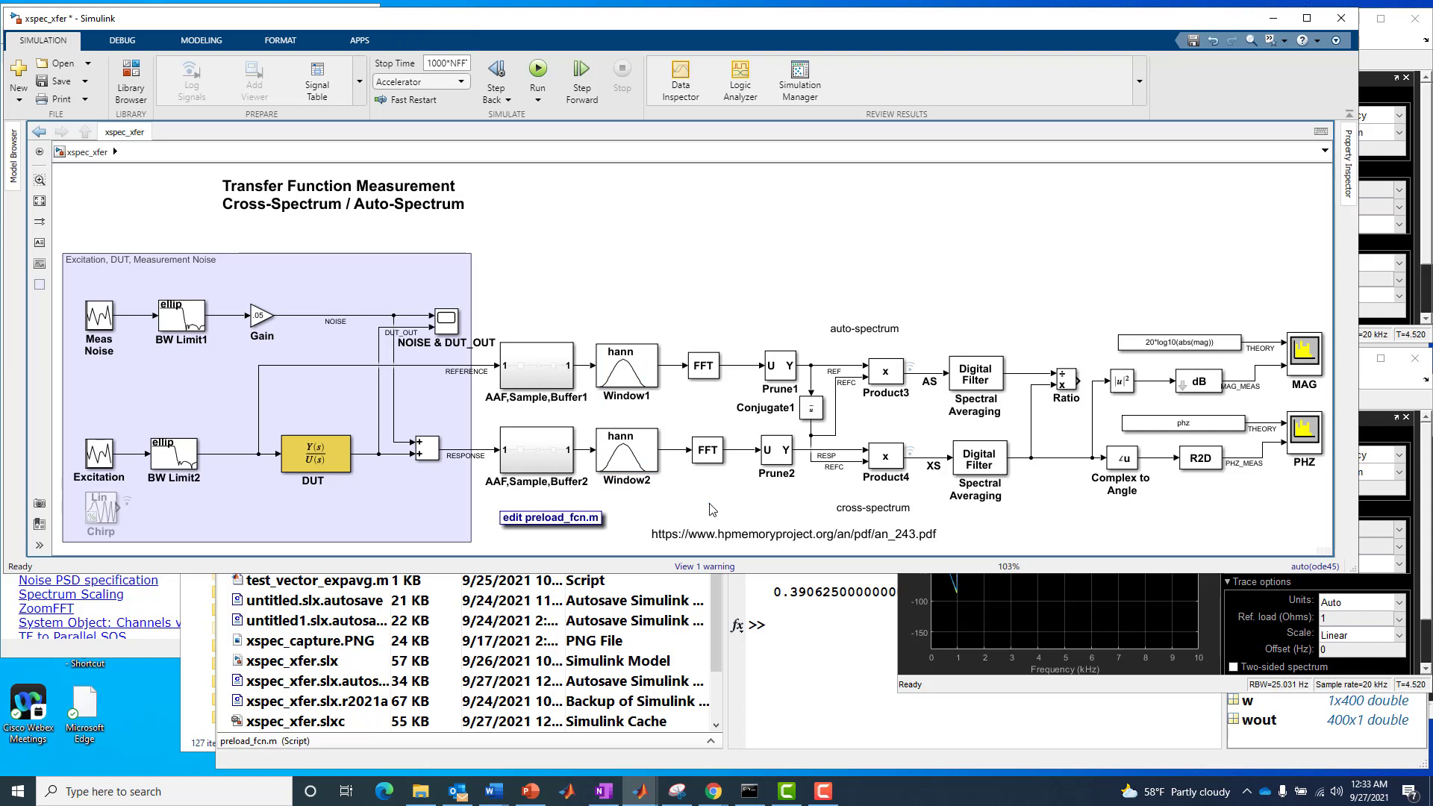
{"action": "left_click", "coordinate": [164, 464]}
{"action": "left_click", "coordinate": [102, 463]}
{"action": "left_click", "coordinate": [624, 368]}
Step: Clear the block selection and raise the PHZ and MAG scope windows
{"action": "left_click", "coordinate": [1290, 272]}
{"action": "left_click", "coordinate": [1113, 680]}
{"action": "left_click", "coordinate": [1373, 56]}
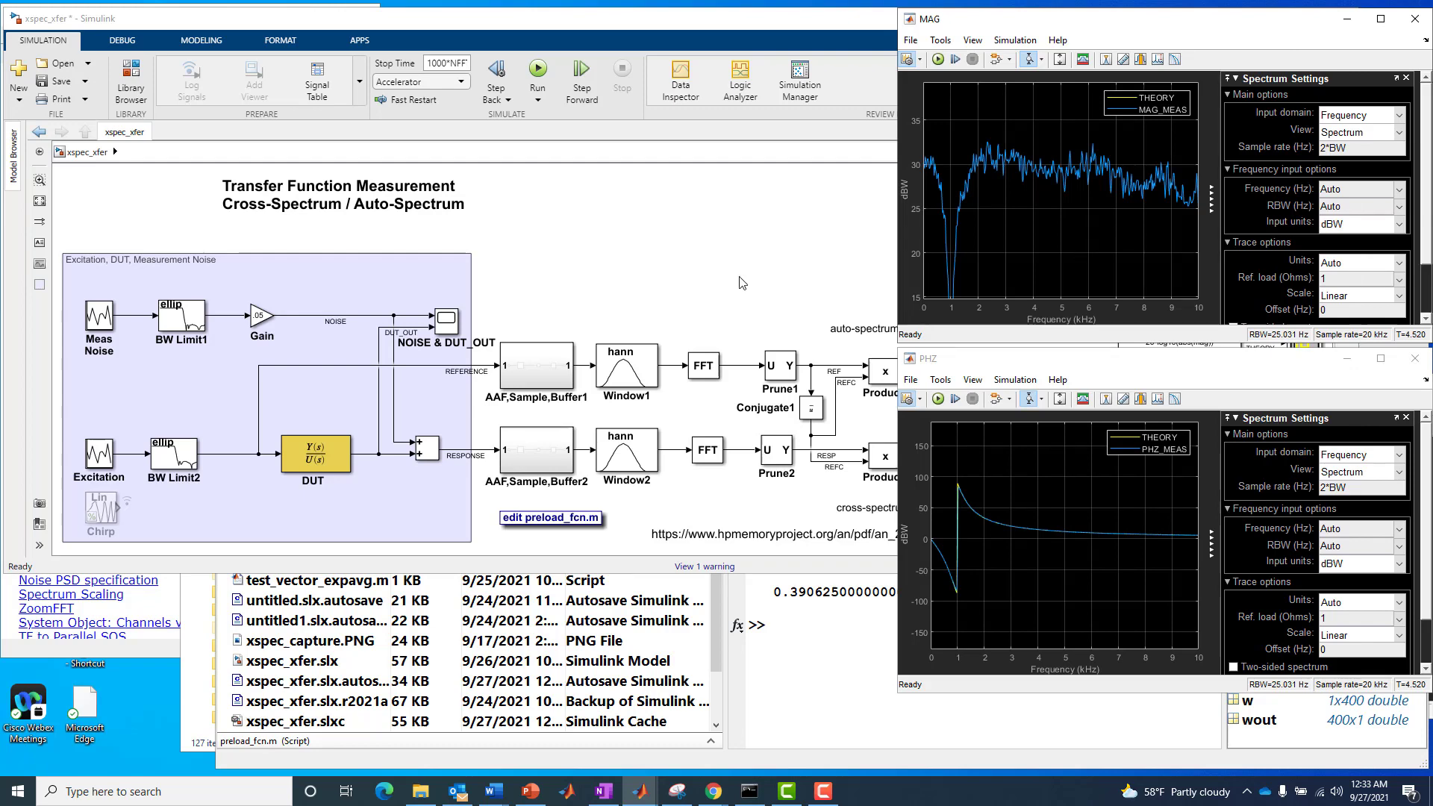
Step: Highlight the Excitation/DUT/Measurement Noise area, BW Limit2, Window1 and Chirp blocks in the model
{"action": "left_click", "coordinate": [381, 425]}
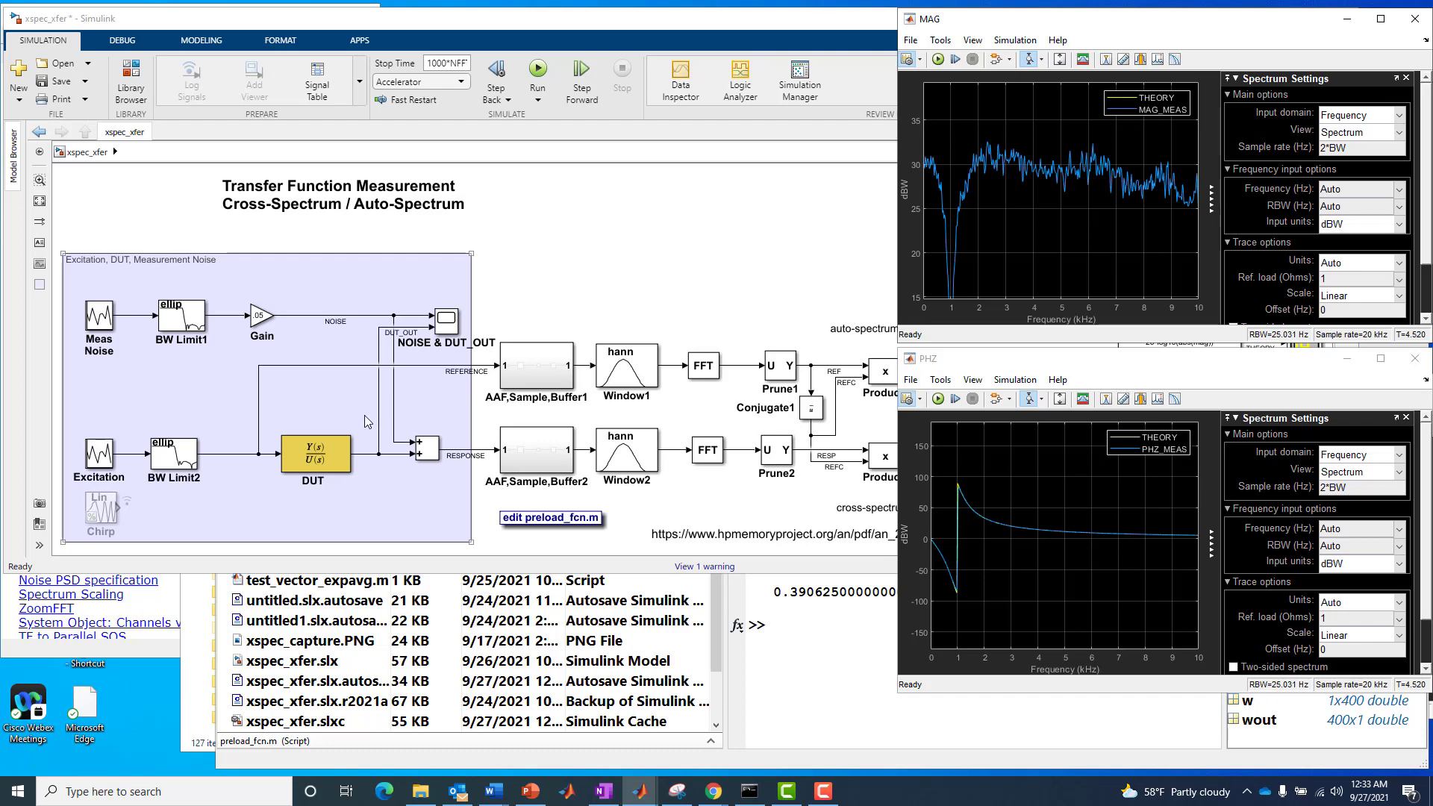
{"action": "left_click", "coordinate": [192, 446]}
{"action": "left_click", "coordinate": [641, 362]}
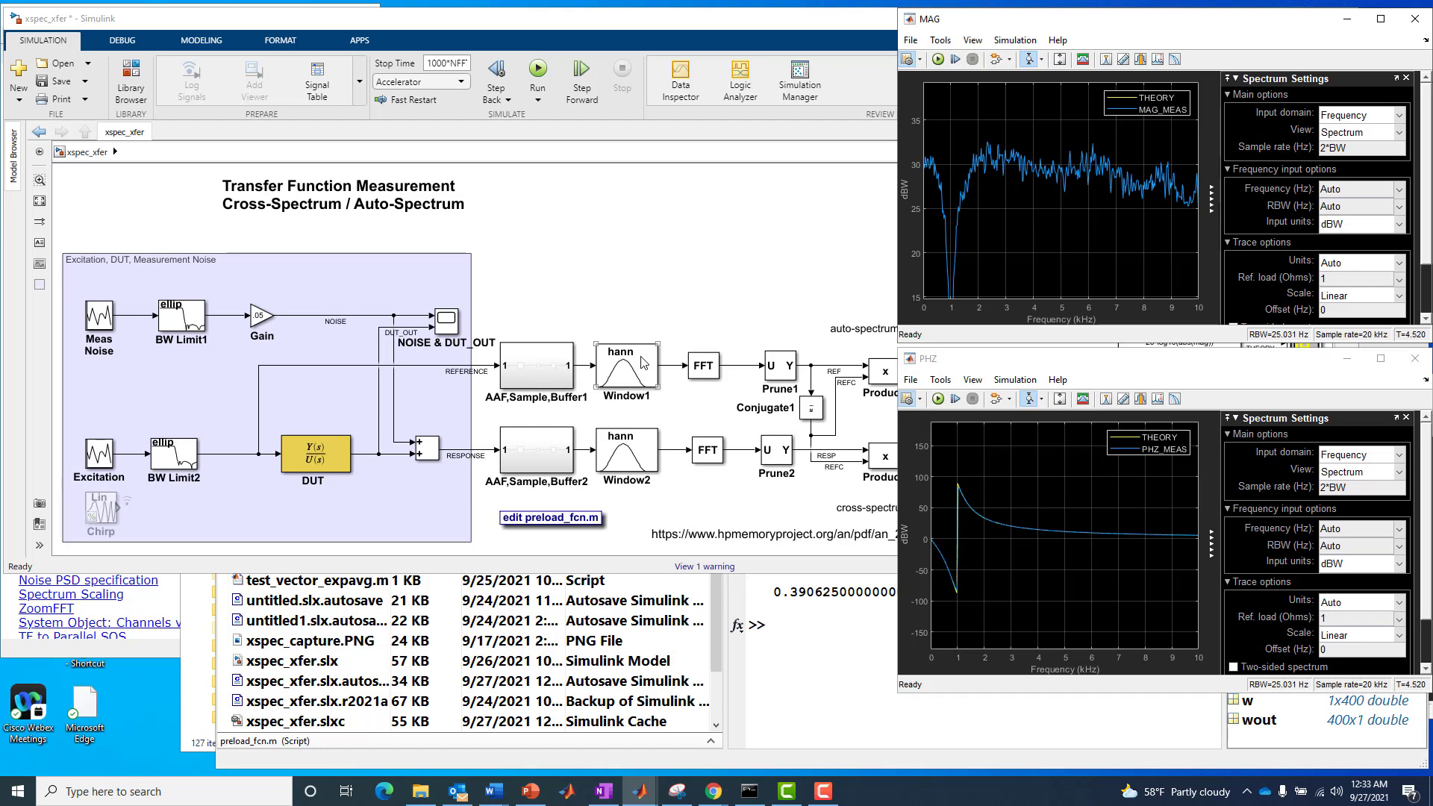
{"action": "left_click", "coordinate": [224, 485]}
{"action": "left_click", "coordinate": [104, 513]}
{"action": "left_click", "coordinate": [86, 508]}
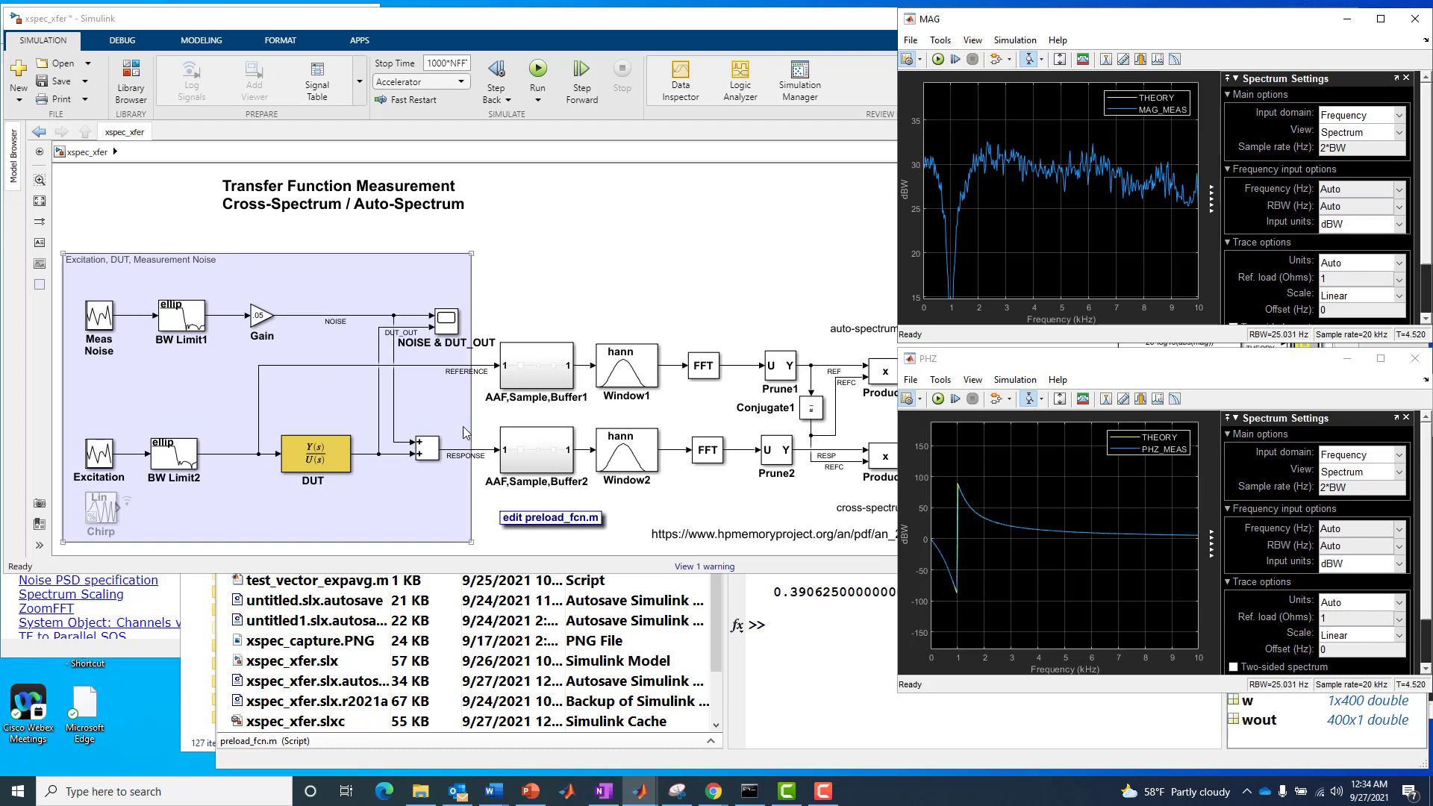
Step: Select both Window1 and Window2 blocks, then clear the selection on empty canvas
{"action": "left_click", "coordinate": [603, 305]}
{"action": "left_click_drag", "start_coordinate": [601, 300], "coordinate": [649, 491]}
{"action": "left_click", "coordinate": [594, 326]}
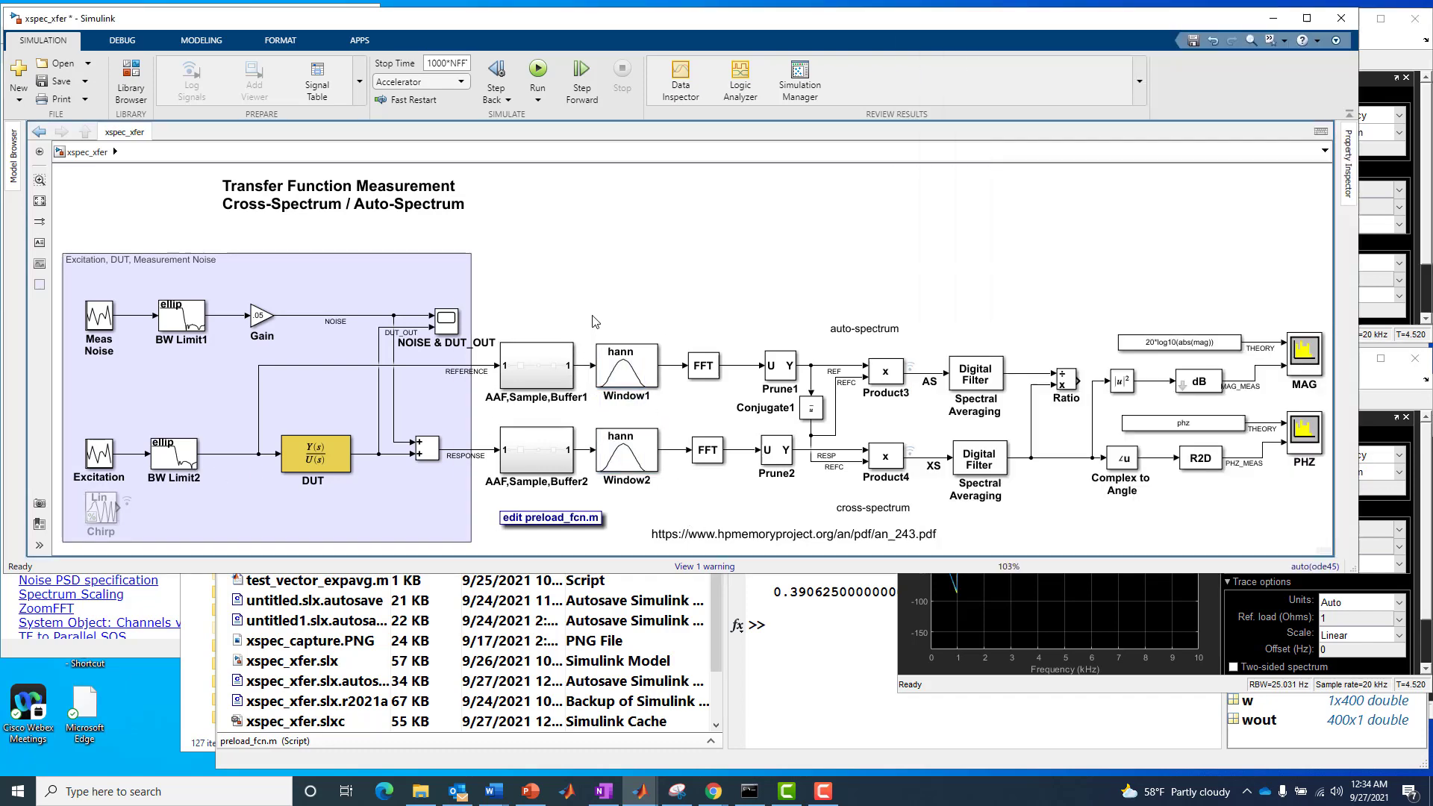